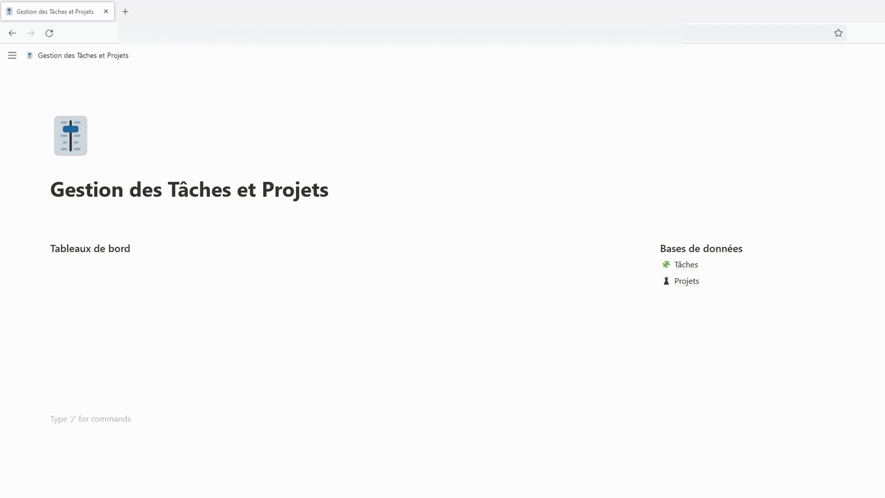
View the Tâches and Projets databases, and return to the Gestion des Tâches et Projets page.
left_click(691, 270)
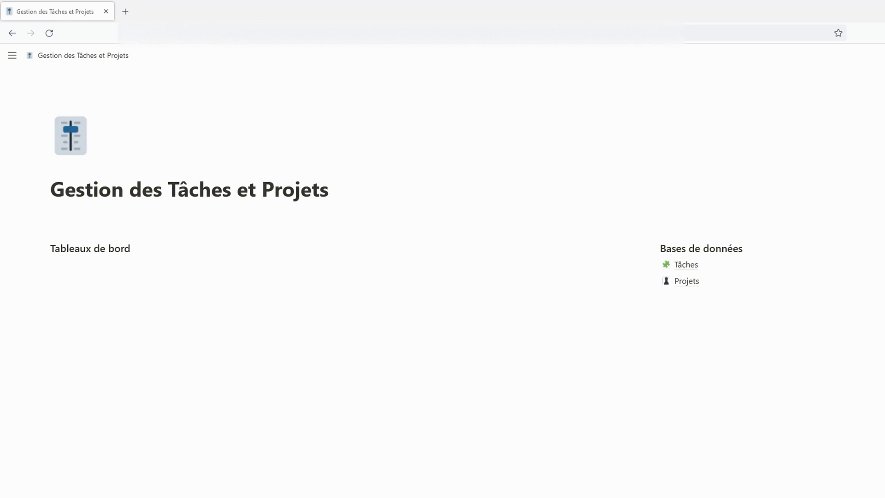
left_click(687, 281)
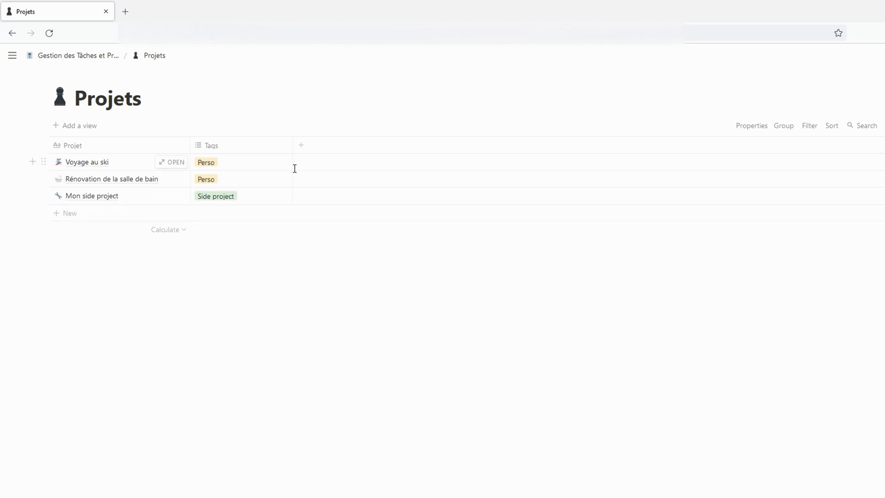
left_click(67, 57)
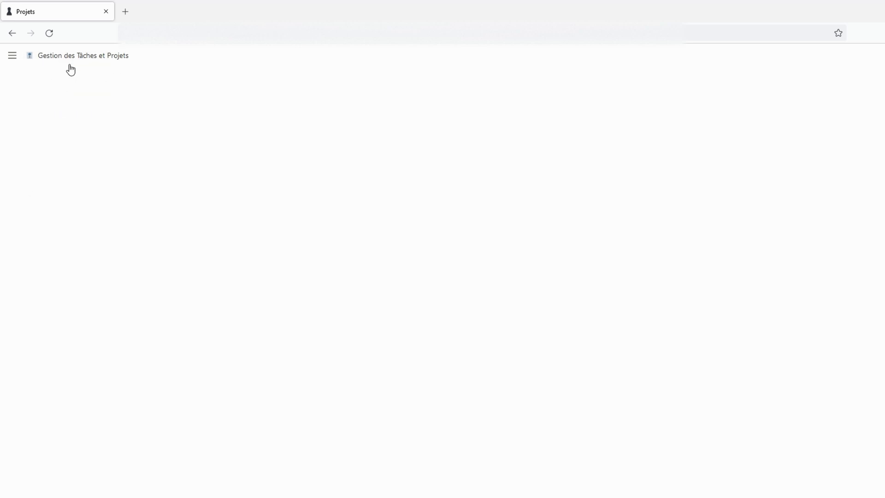
In the Tâches database, add a relation property linked to the Projets database and name it Projets.
left_click(688, 263)
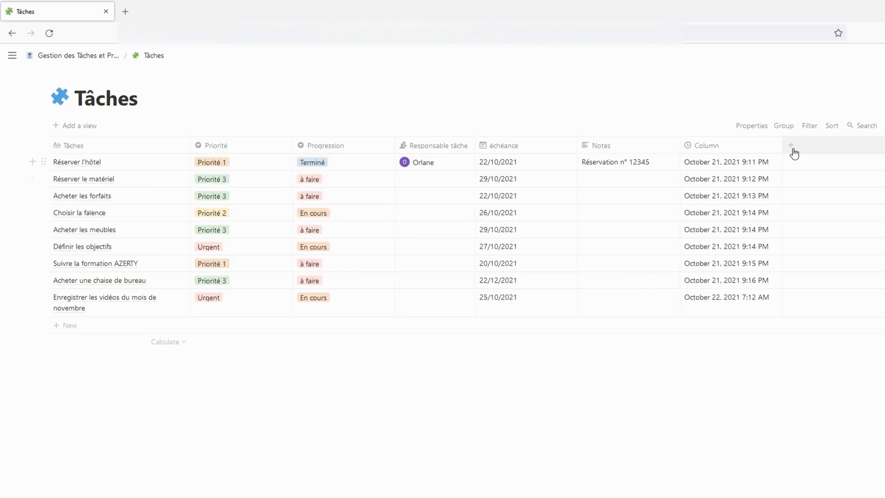
left_click(792, 146)
mouse_move(822, 206)
left_click(719, 305)
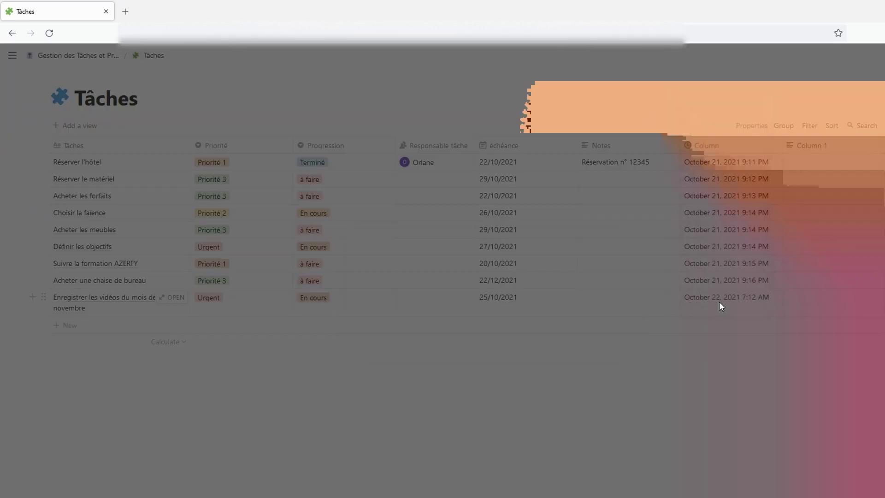
left_click(520, 298)
type("proj")
left_click(444, 365)
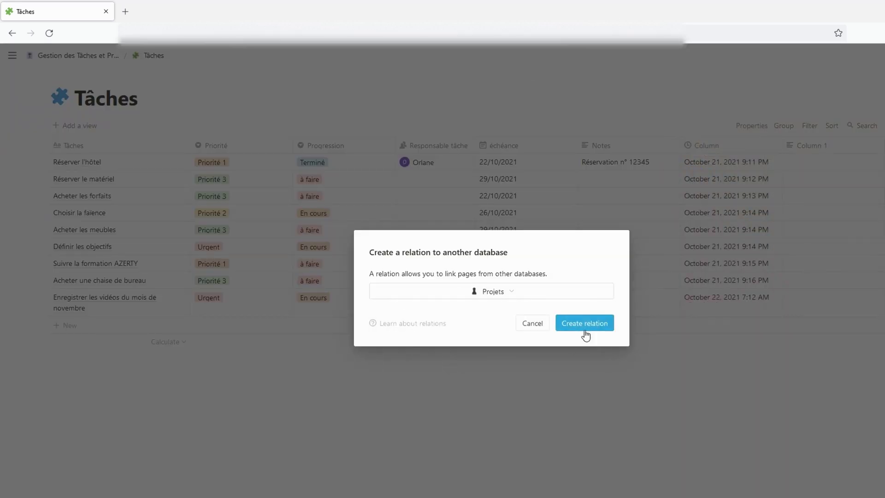
left_click(584, 333)
type("Projets")
key("Return")
Link the tasks Réserver l'hôtel, Réserver le matériel and Acheter les forfaits to the project Voyage au ski.
left_click(804, 162)
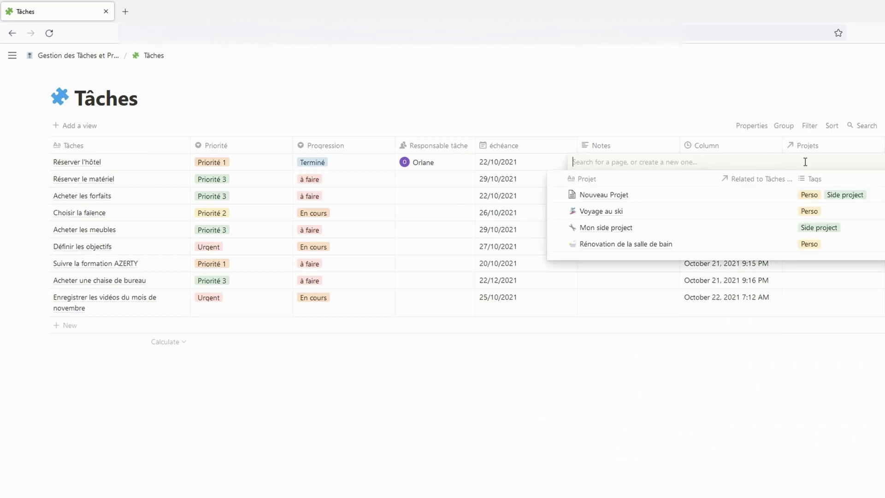
left_click(678, 217)
key("Escape")
left_click(821, 183)
left_click(719, 227)
key("Escape")
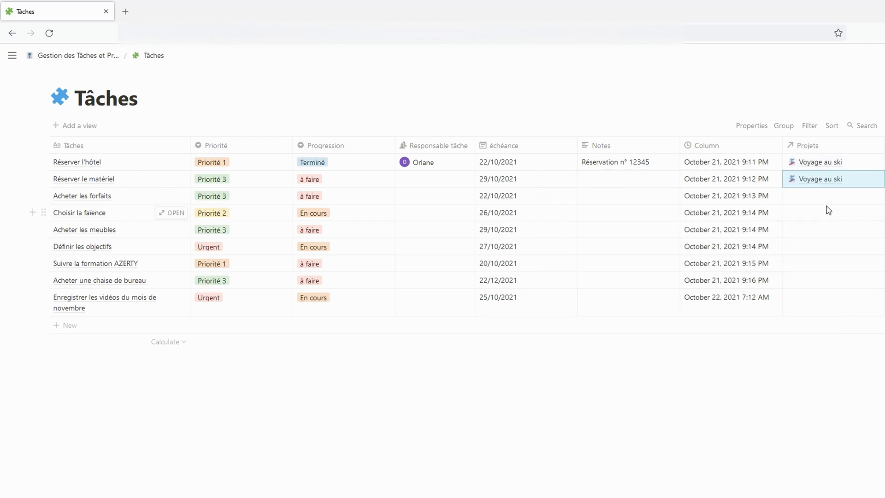
left_click(829, 196)
left_click(718, 227)
key("Escape")
Link the tasks Choisir la faïence, Acheter les meubles and Définir les objectifs to the project Rénovation de la salle de bain.
left_click(830, 212)
left_click(679, 295)
key("Escape")
key("Down")
key("Return")
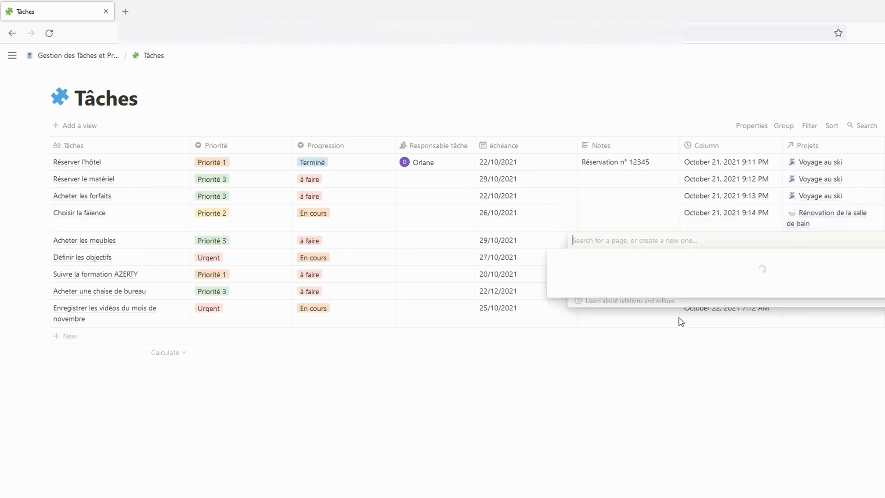
left_click(679, 320)
key("Escape")
left_click(802, 269)
left_click(723, 349)
key("Escape")
Link the tasks Suivre la formation AZERTY, Acheter une chaise de bureau and Enregistrer les vidéos du mois de novembre to Mon side project.
key("Down")
key("Return")
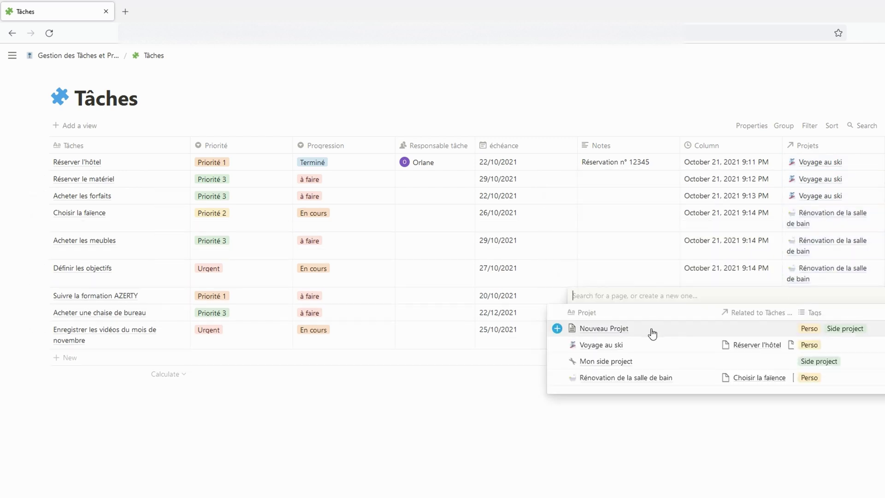
left_click(783, 359)
key("Escape")
key("Down")
key("Return")
left_click(731, 387)
key("Escape")
key("Down")
key("Return")
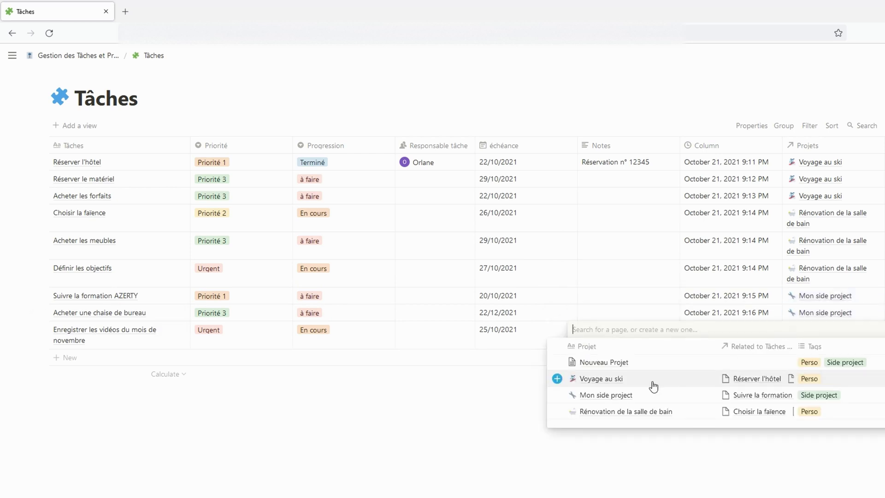
left_click(652, 394)
key("Escape")
Open the Projets database and create a new template titled "Nouveau projet" with an empty body.
left_click(76, 58)
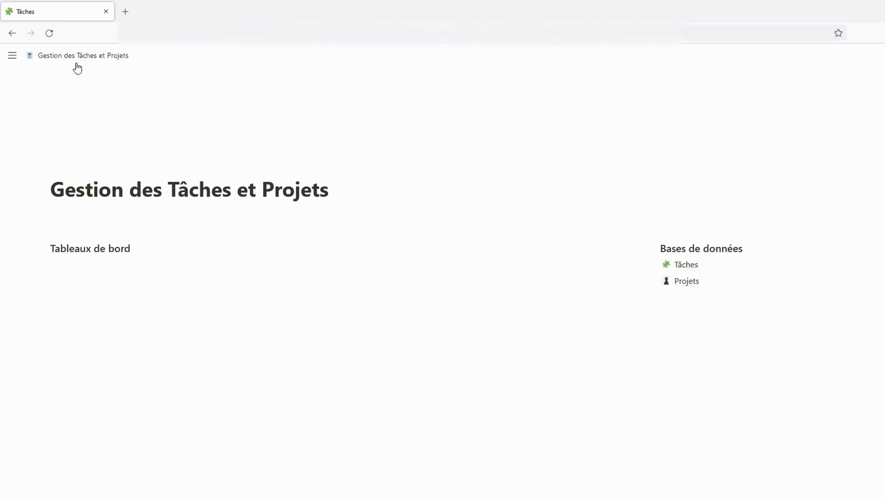
left_click(689, 282)
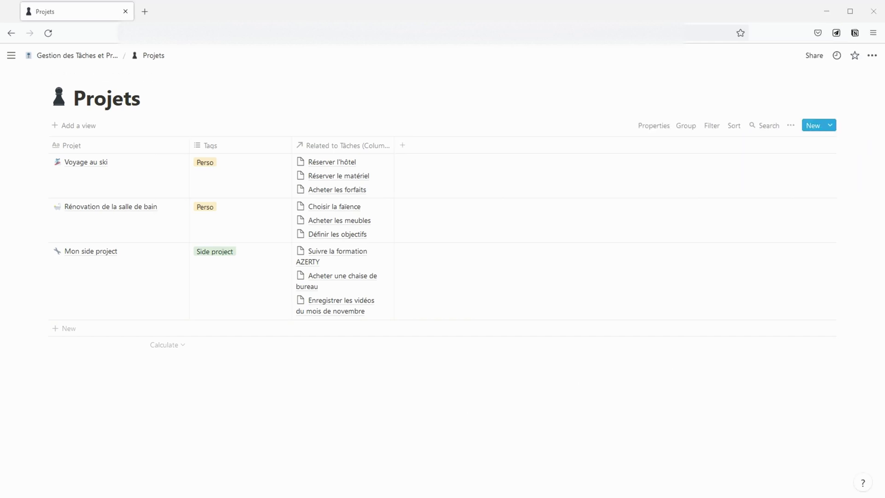
left_click(829, 125)
left_click(778, 195)
type("Nouveau projet")
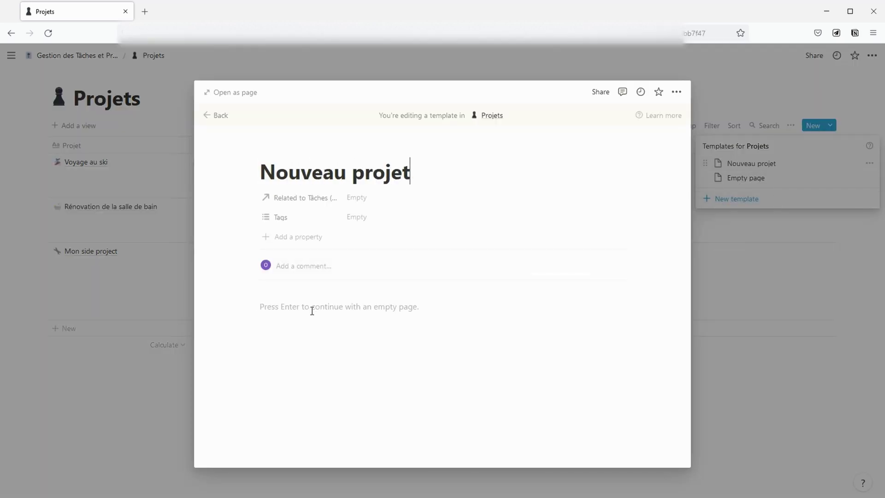
key("Return")
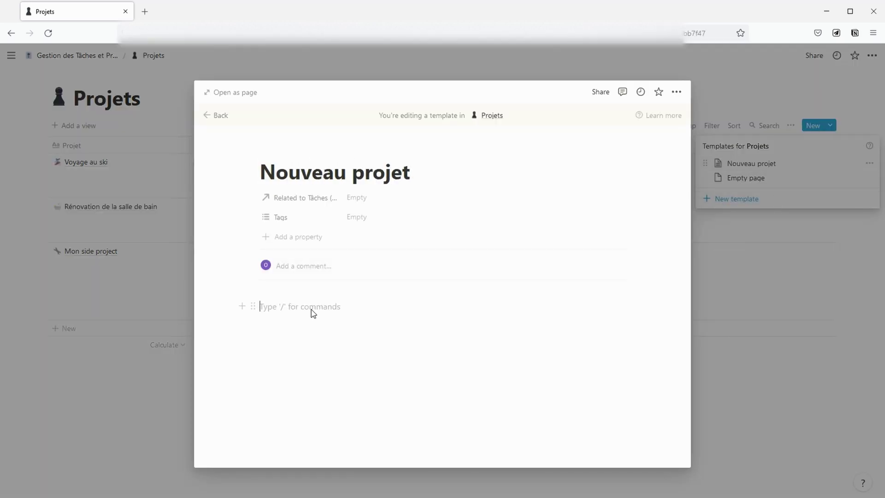
Add the level 2 headings "Description" and "Tâches" to the body of the Nouveau projet template.
type("/h2")
key("Return")
type("Description")
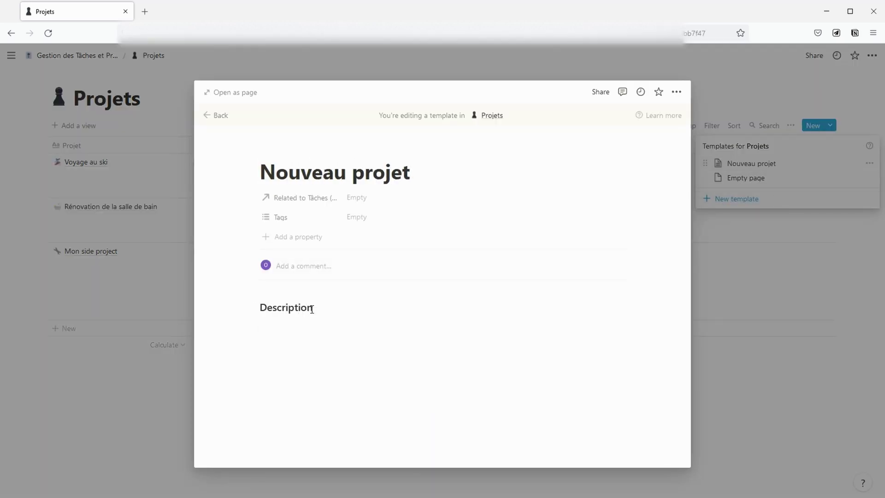
key("Return")
type("/")
key("BackSpace")
type("Tâches")
key("Return")
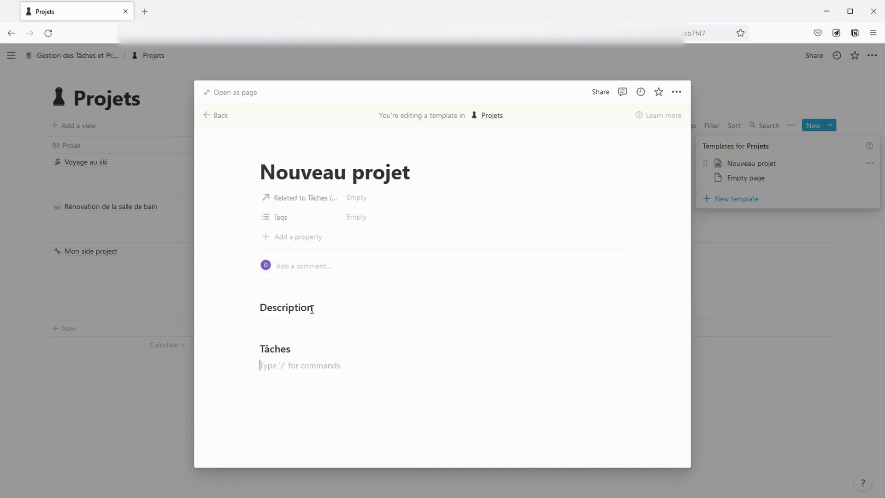
Insert a linked view of the Tâches database under the template's Tâches heading and close the template.
type("/cre")
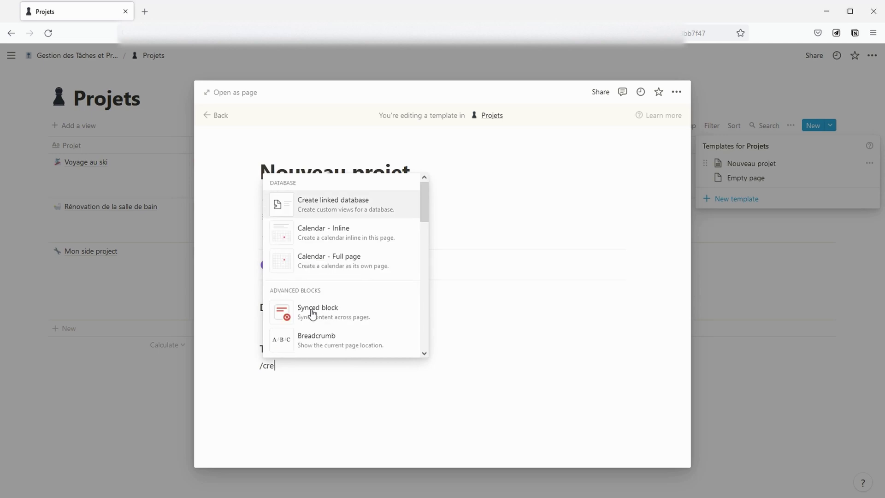
type("a")
key("Return")
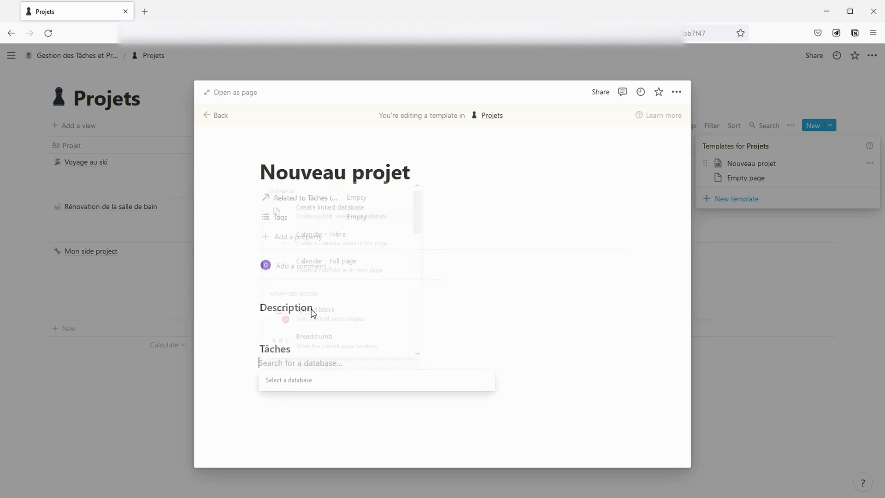
type("tâche")
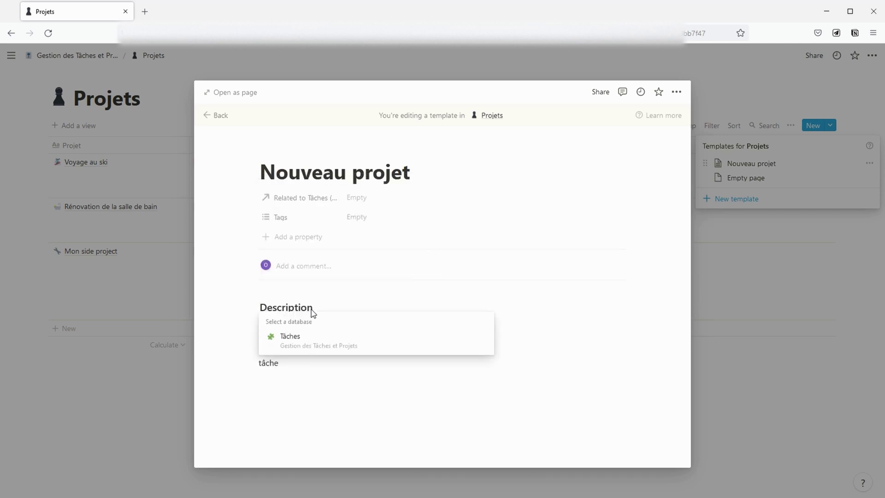
left_click(302, 336)
left_click_drag(336, 350, 396, 440)
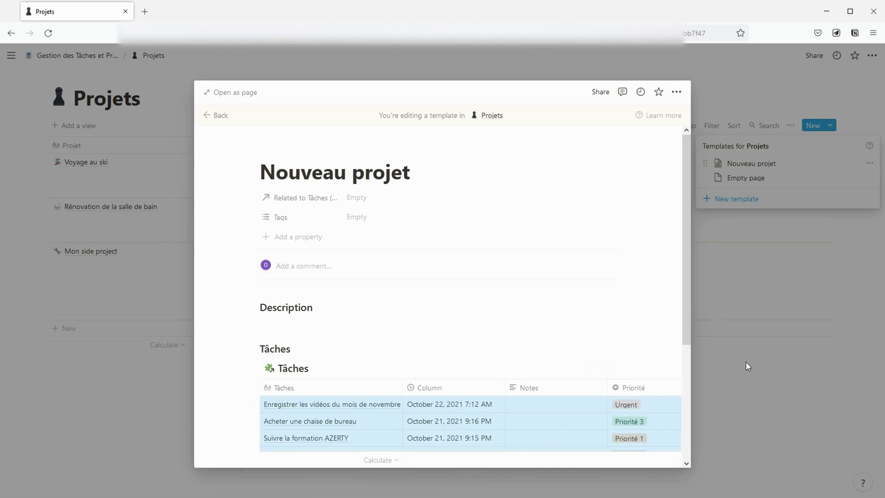
left_click(770, 312)
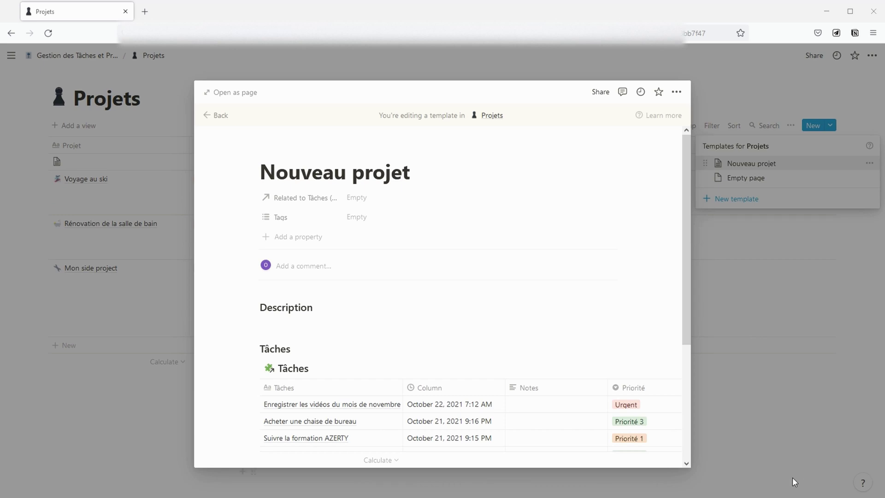
Open the source Tâches database from the template's linked view and return to the Projets database.
left_click(295, 371)
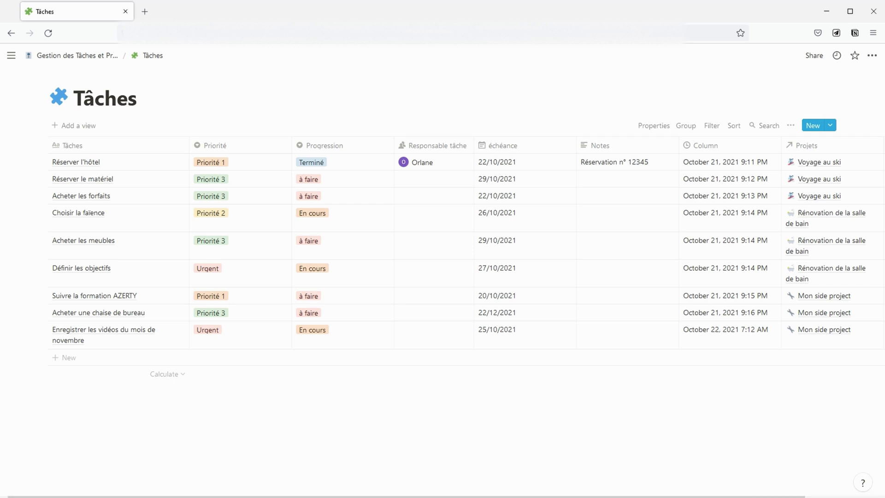
key("alt+Left")
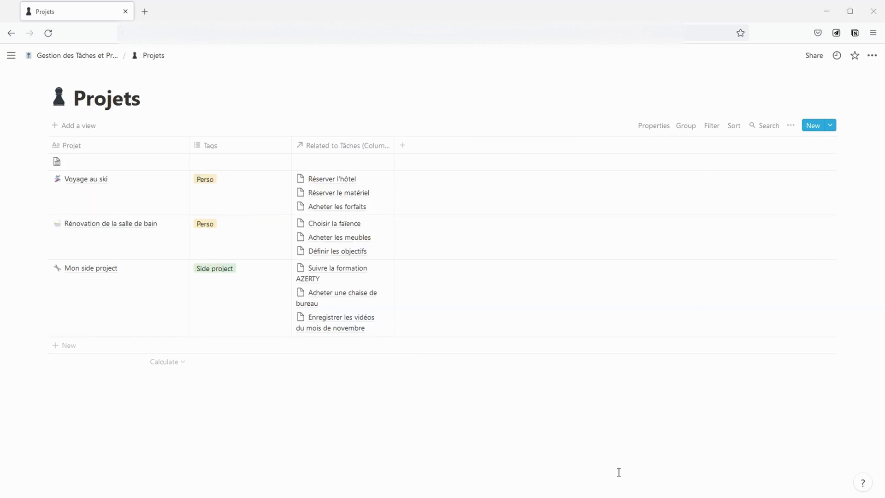
Apply the Nouveau projet template to the Voyage au ski, Rénovation de la salle de bain and Mon side project pages.
left_click(169, 179)
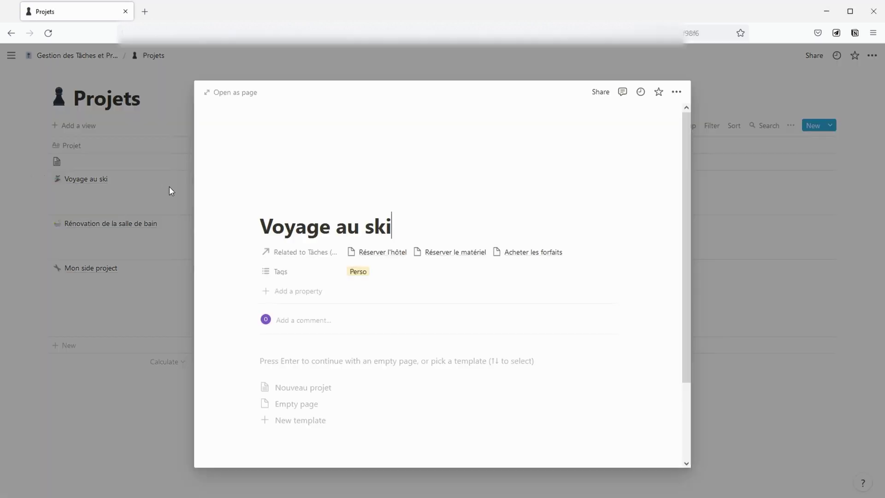
left_click(144, 438)
left_click(169, 224)
left_click(170, 275)
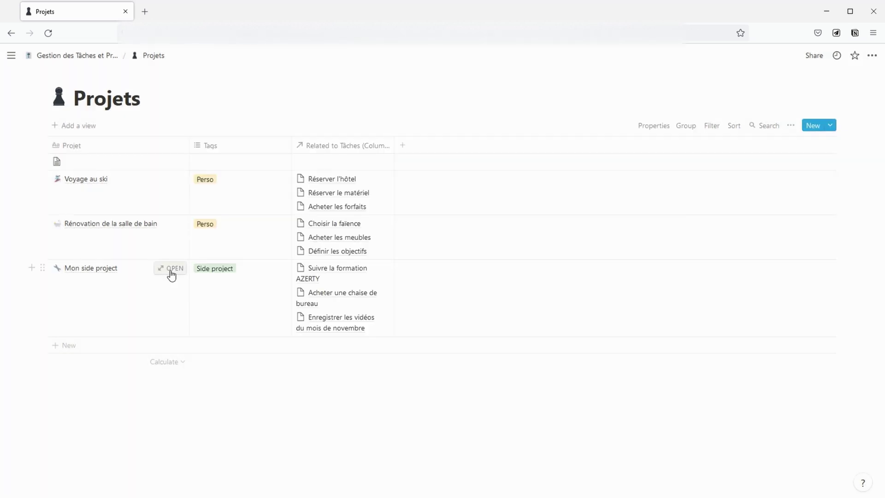
left_click(172, 268)
left_click(127, 450)
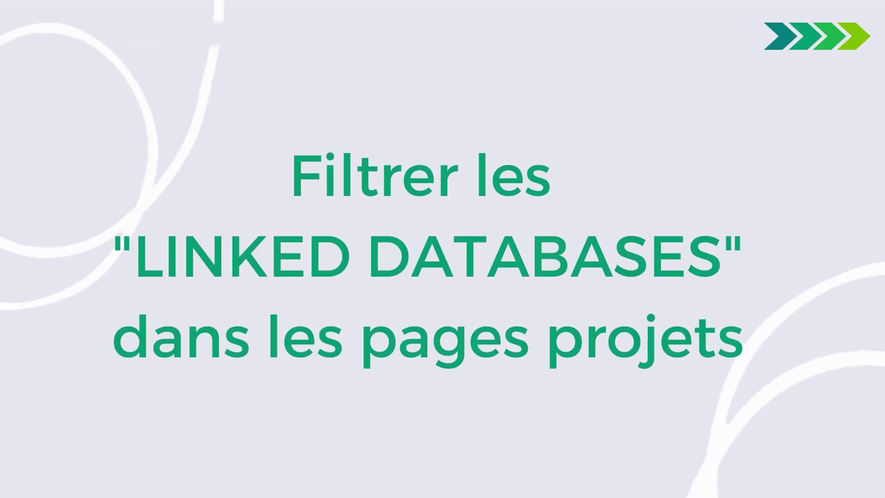
Open the Voyage au ski project and expand it to a full page.
left_click(175, 183)
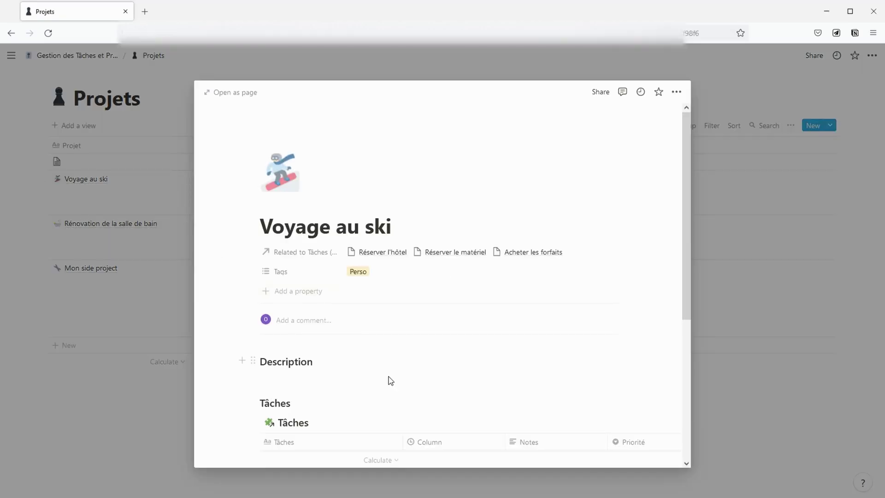
scroll(408, 353, "down", 3)
scroll(408, 353, "down", 2)
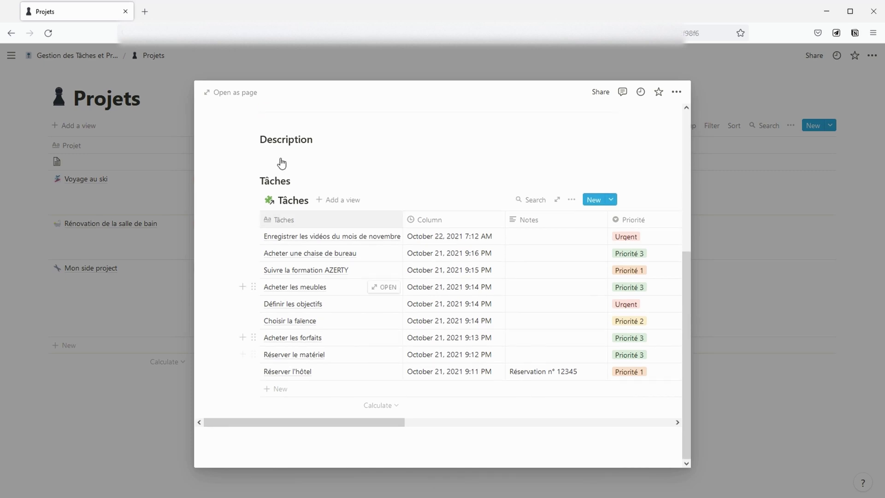
left_click(235, 95)
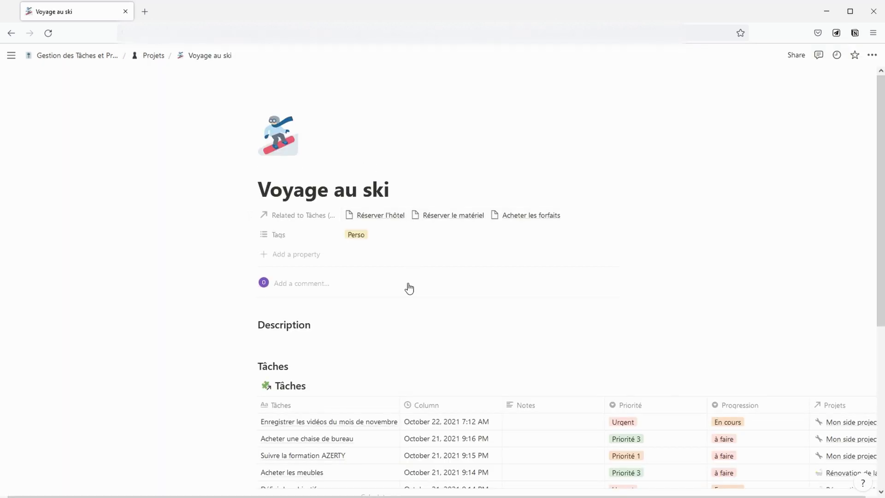
Filter the Voyage au ski page's linked Tâches table to show tasks where Projets contains Voyage au ski.
scroll(375, 314, "down", 2)
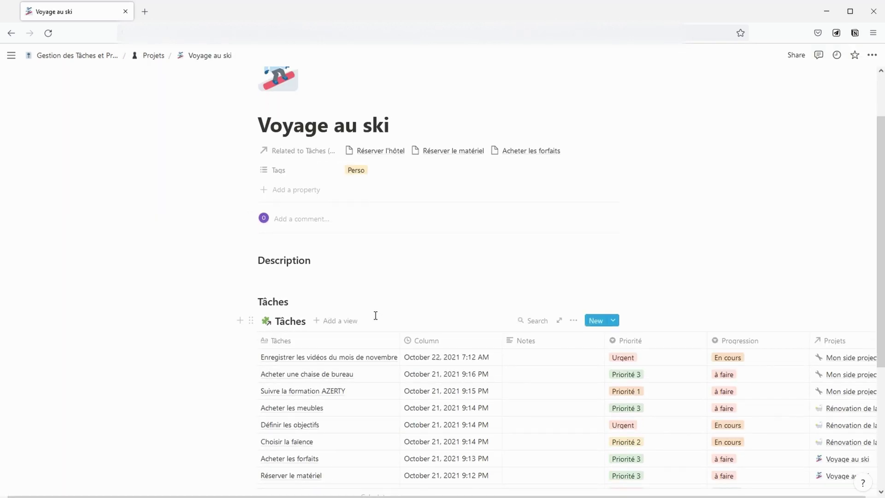
scroll(373, 310, "down", 4)
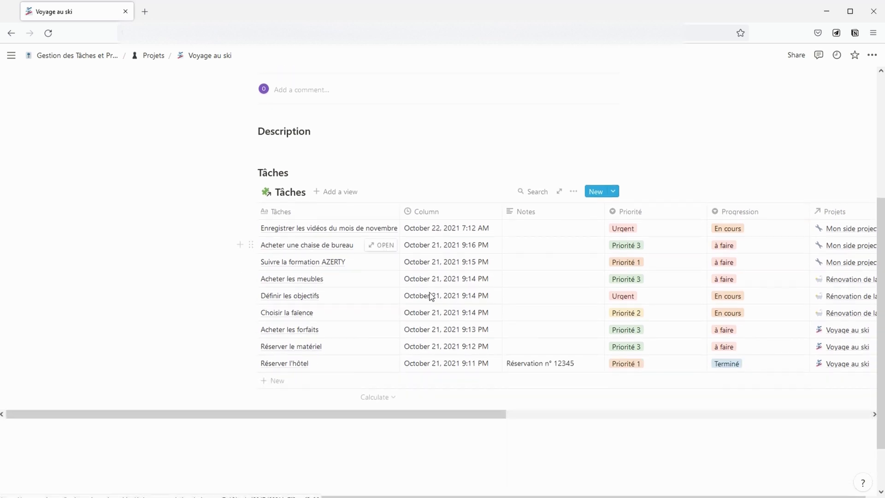
left_click(573, 192)
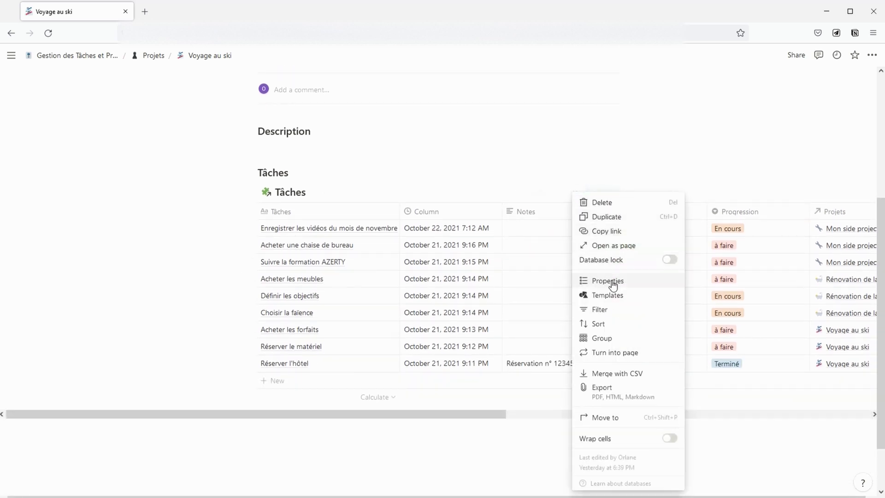
left_click(607, 308)
left_click(445, 288)
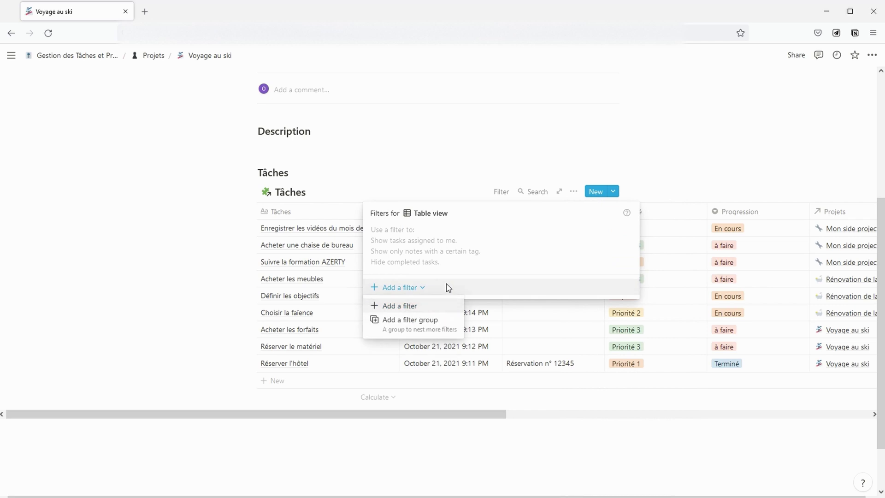
left_click(420, 306)
left_click(445, 238)
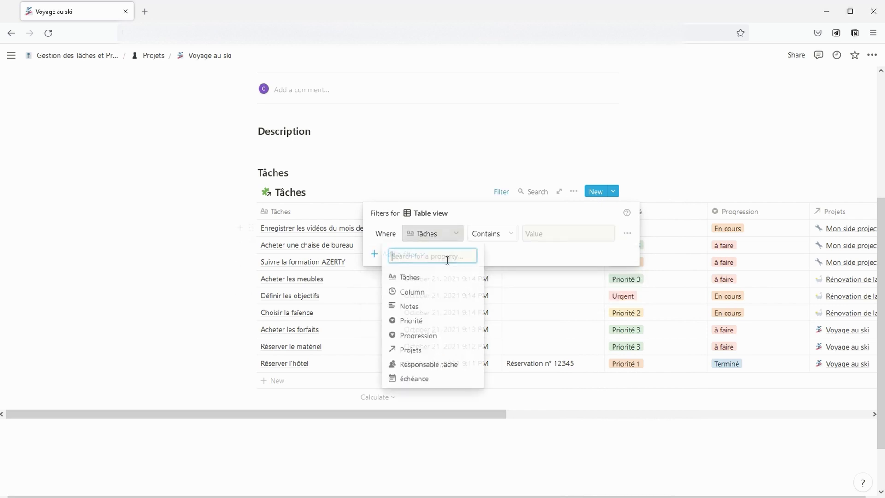
left_click(411, 348)
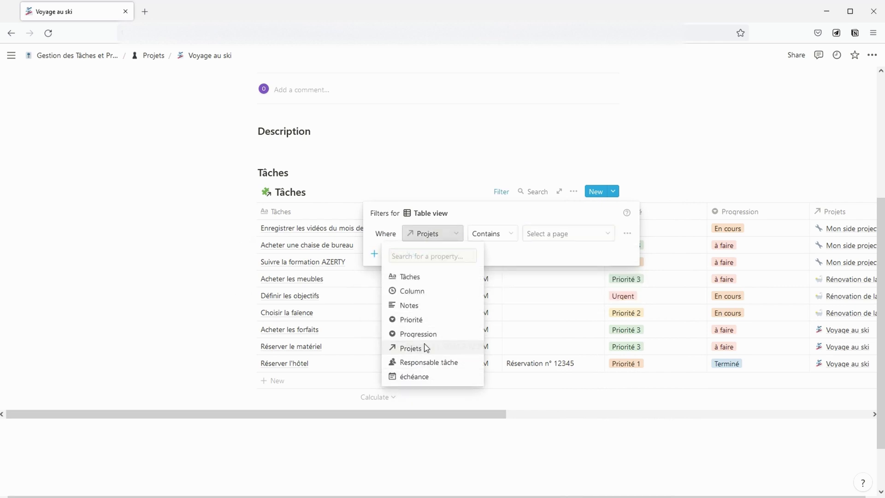
left_click(538, 237)
left_click(552, 292)
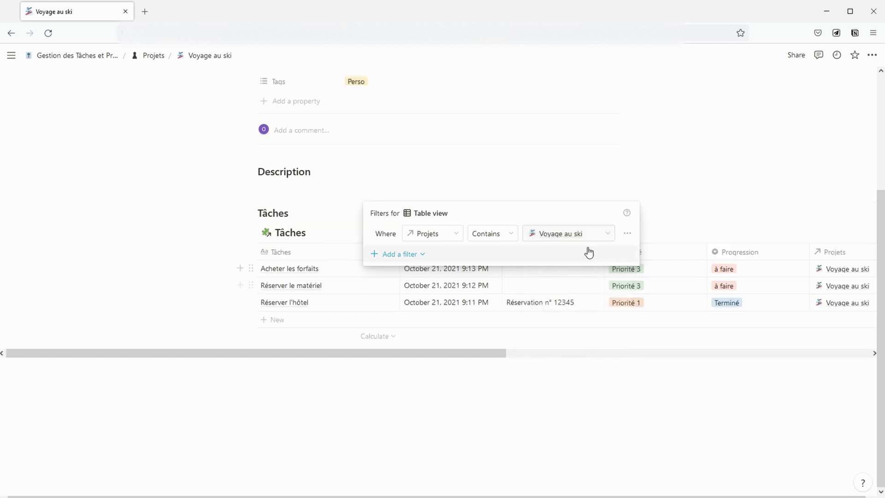
Add a second filter to the Voyage au ski task table so that Progression is not Terminé.
left_click(415, 296)
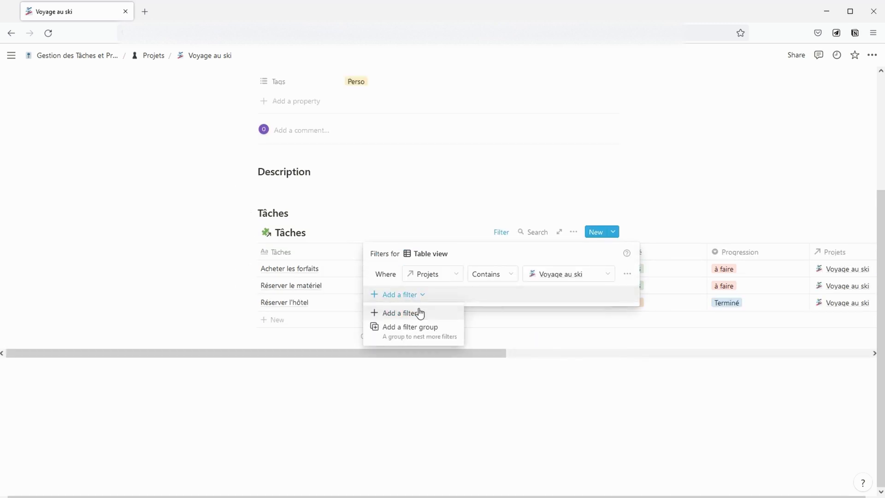
left_click(418, 312)
left_click(451, 297)
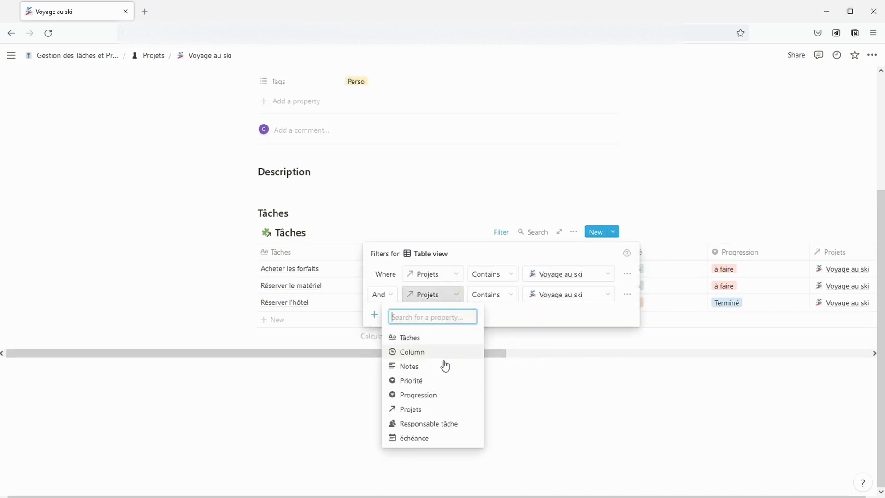
left_click(442, 397)
left_click(503, 296)
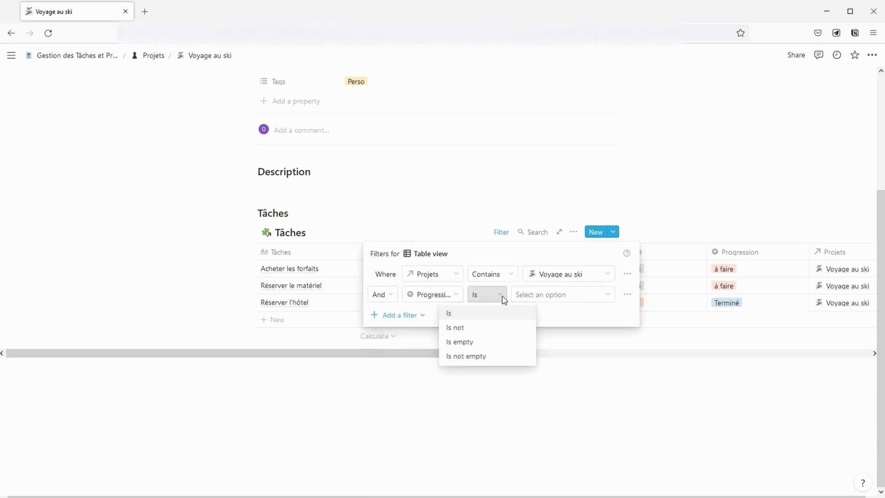
left_click(492, 327)
left_click(562, 300)
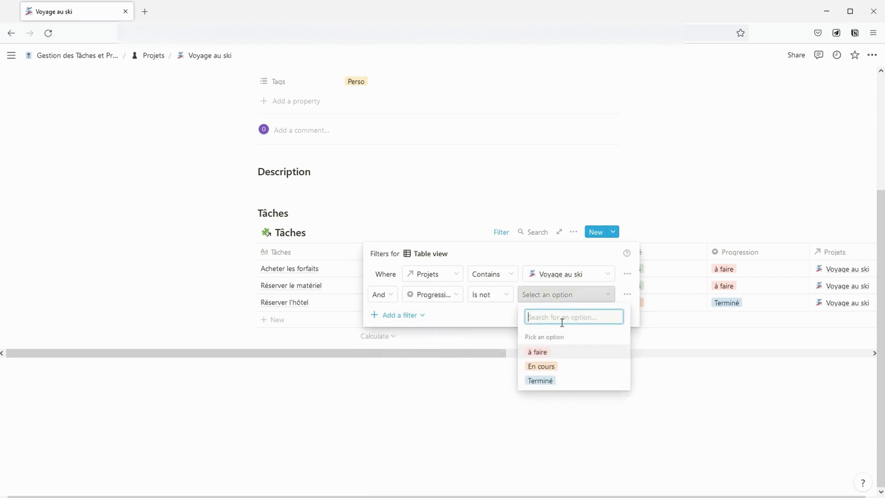
left_click(549, 381)
left_click(671, 233)
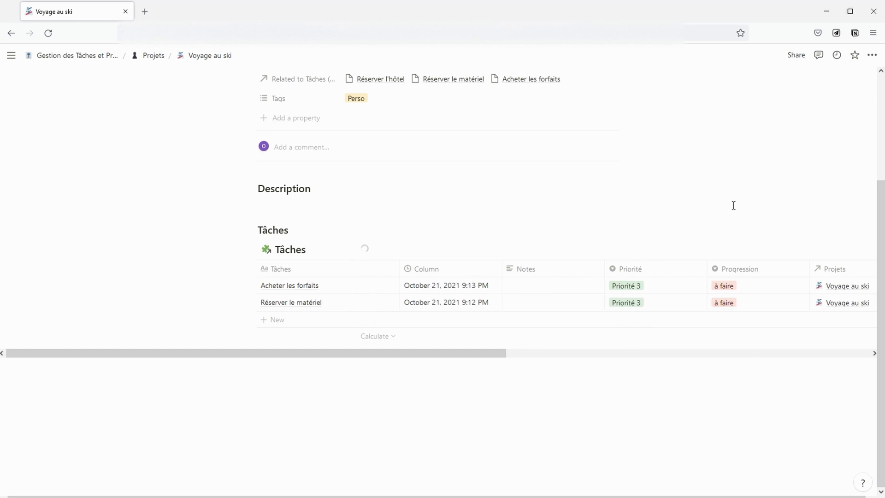
Open Rénovation de la salle de bain from the Projets database and filter its Tâches table to Projets contains Rénovation de la salle de bain.
left_click(155, 56)
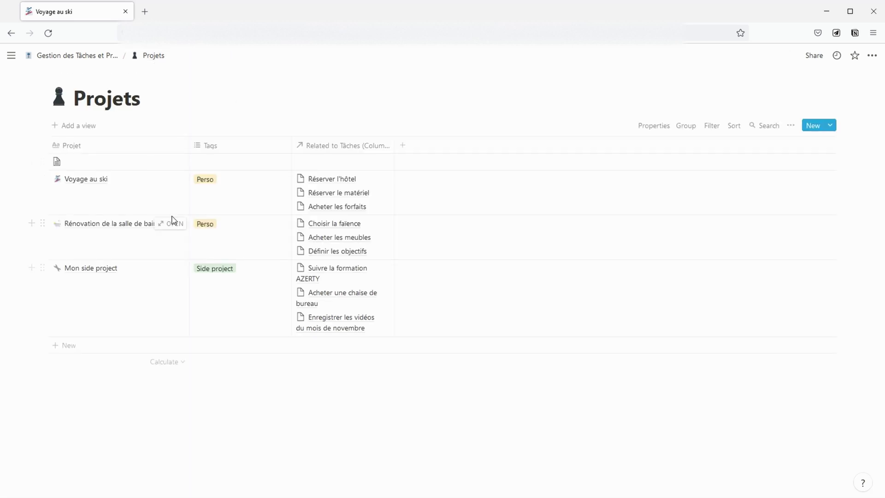
left_click(173, 223)
scroll(518, 287, "down", 5)
left_click(571, 200)
left_click(599, 315)
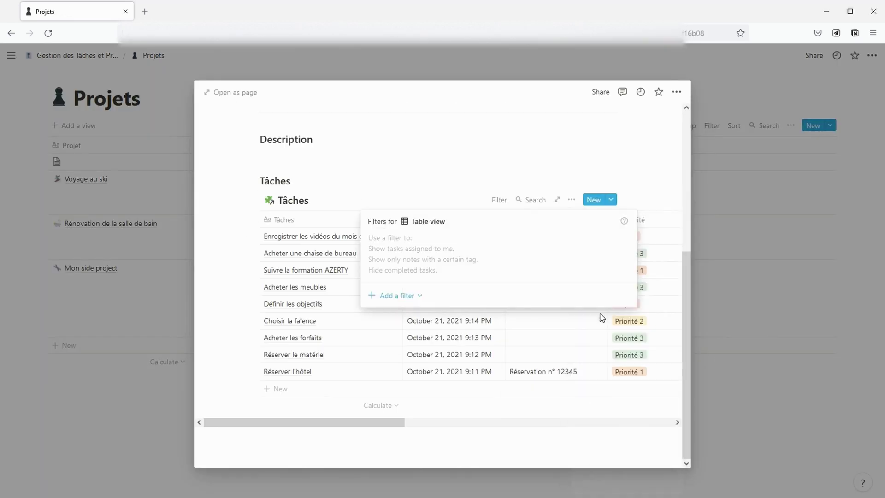
left_click(389, 292)
left_click(392, 312)
left_click(458, 241)
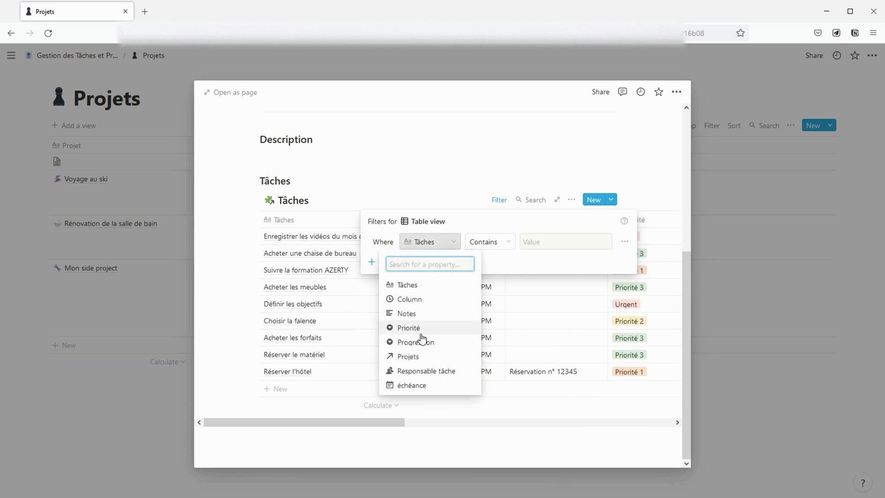
left_click(419, 356)
left_click(528, 241)
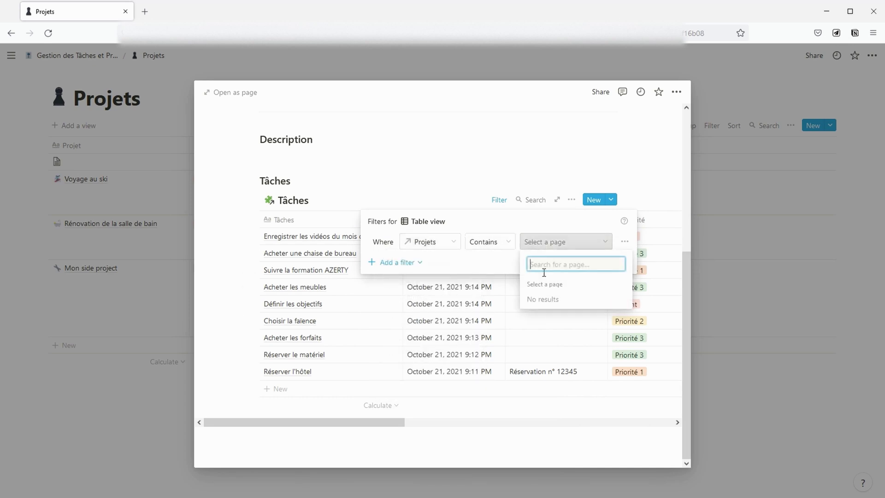
left_click(555, 299)
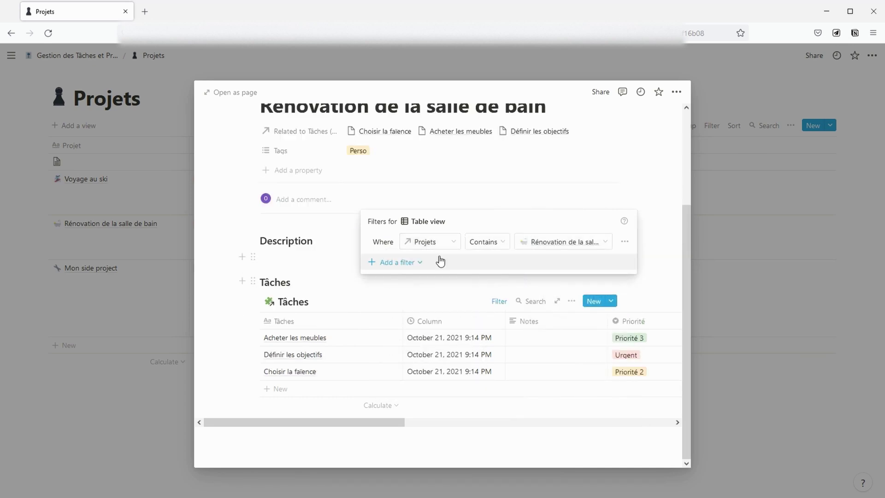
Add a Progression is not Terminé filter to the Rénovation de la salle de bain task table and close the project.
left_click(399, 262)
left_click(405, 281)
left_click(442, 262)
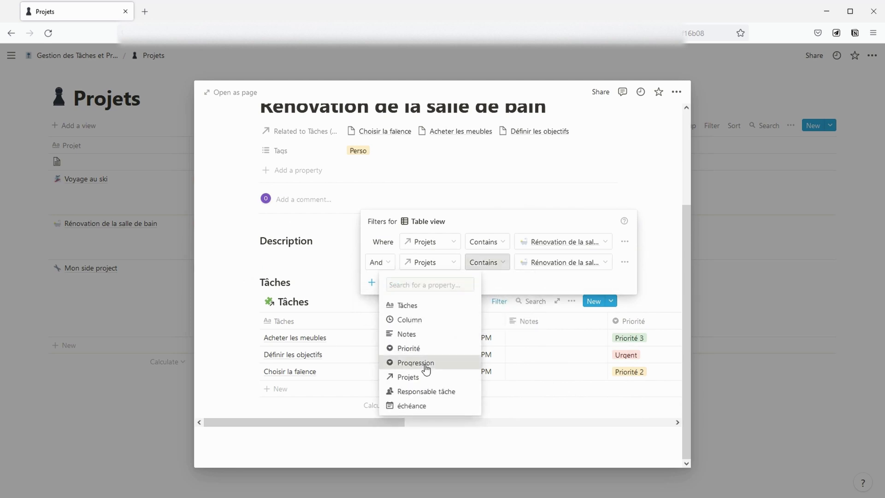
left_click(422, 363)
left_click(489, 262)
left_click(475, 295)
left_click(562, 262)
left_click(538, 346)
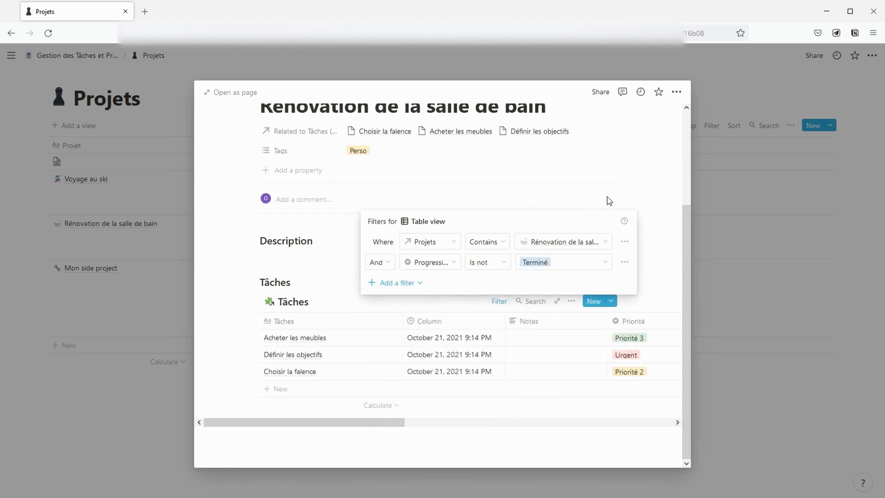
left_click(608, 200)
left_click(130, 369)
Open Mon side project and filter its linked Tâches table to tasks where Progression is not Terminé.
left_click(172, 269)
scroll(519, 193, "down", 5)
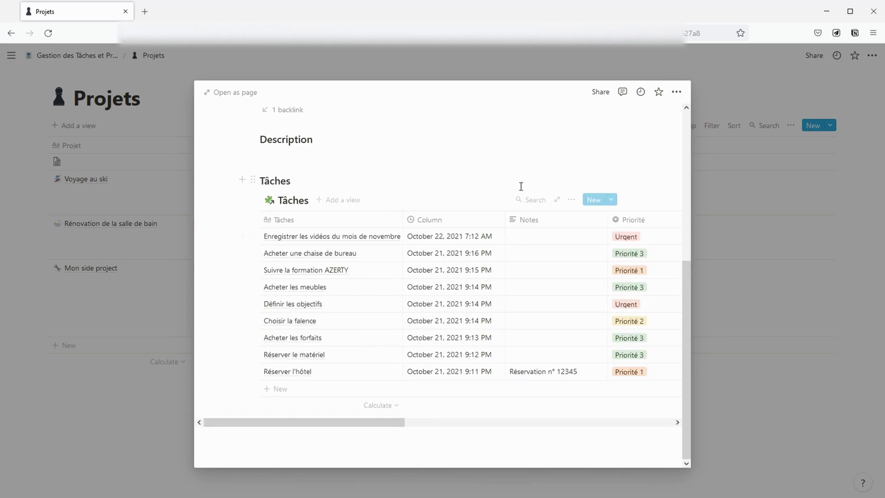
left_click(571, 200)
left_click(594, 317)
left_click(396, 296)
left_click(405, 312)
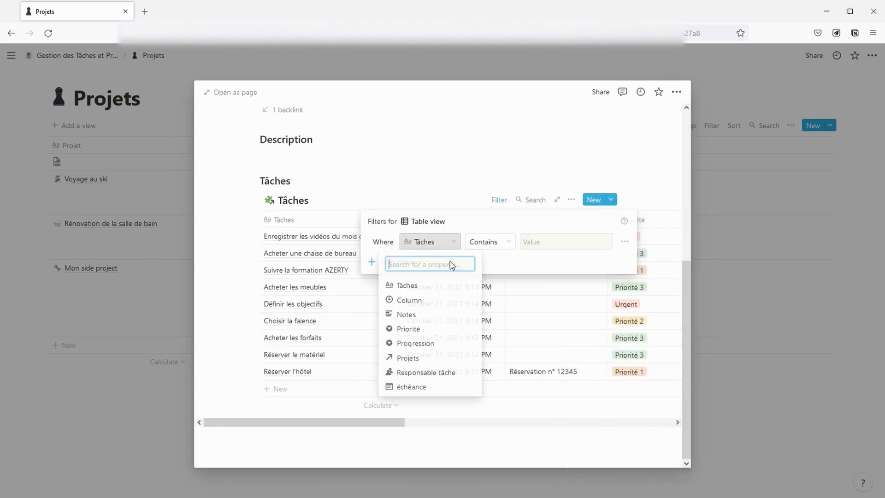
left_click(444, 338)
left_click(484, 241)
left_click(476, 275)
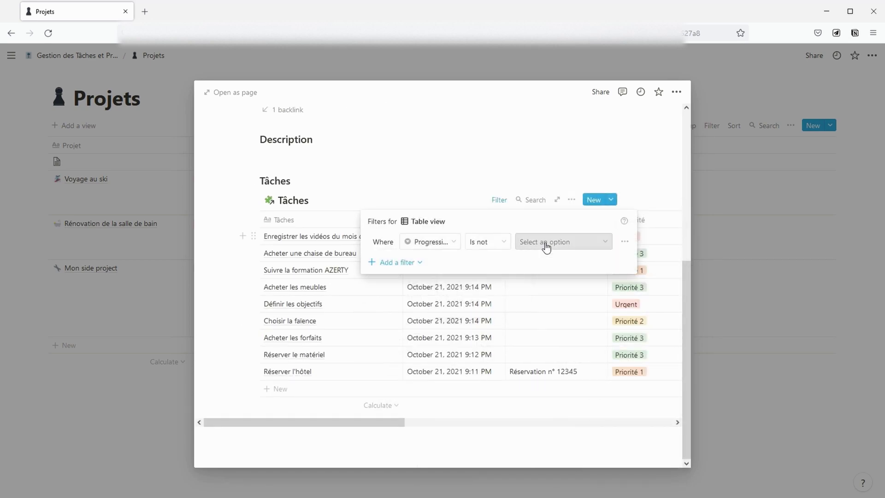
left_click(545, 242)
left_click(534, 326)
Add a second filter, Projets contains Mon side project, to this project's task table and close the page.
left_click(396, 262)
left_click(409, 286)
left_click(415, 373)
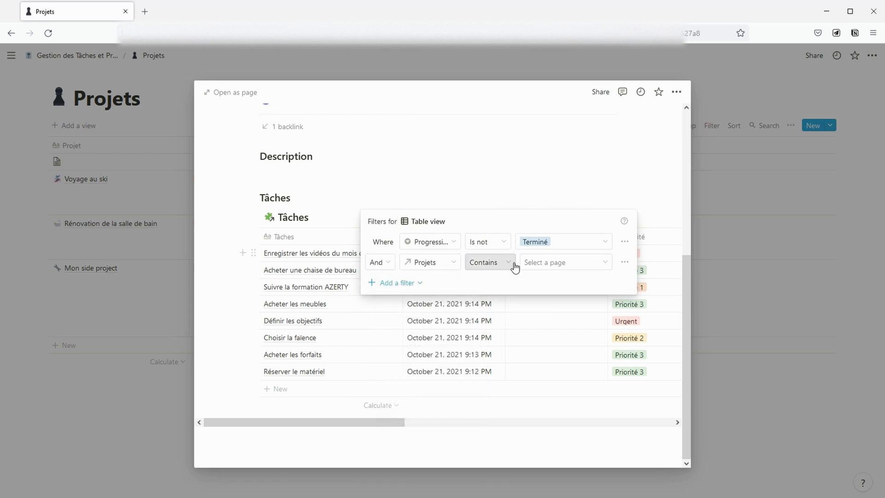
left_click(562, 262)
left_click(556, 322)
left_click(573, 174)
left_click(756, 344)
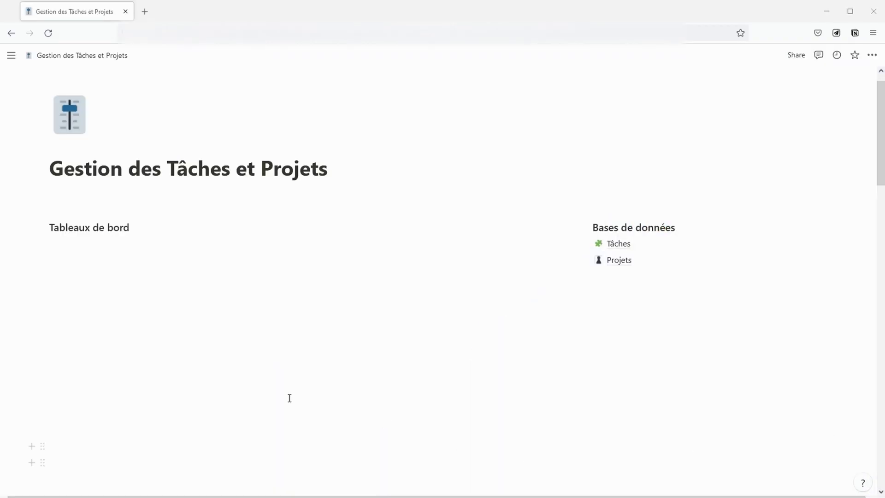
Insert a linked view of the Tâches database under the Tableaux de bord heading on the Gestion des Tâches et Projets page.
left_click(67, 246)
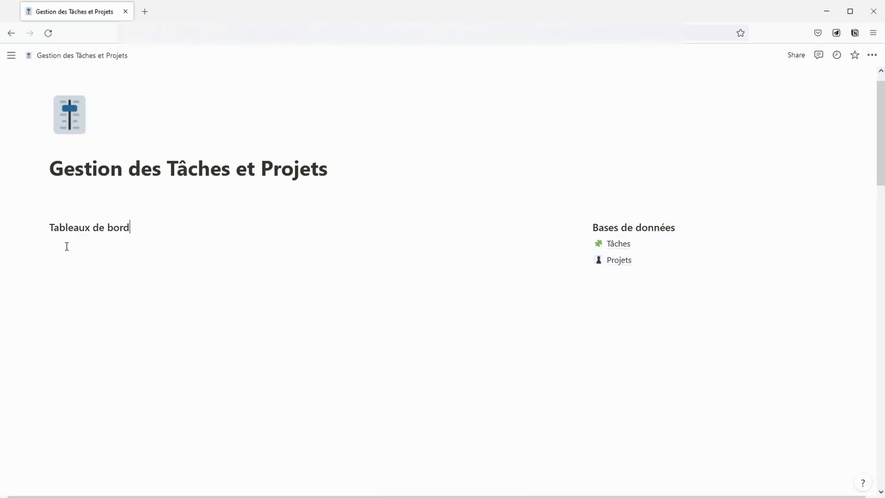
key("Return")
type("/crea")
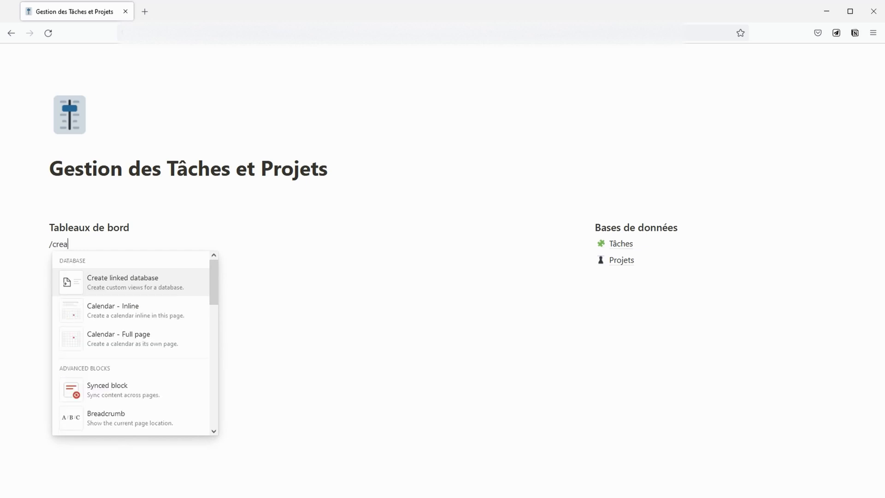
key("Return")
type("tâ")
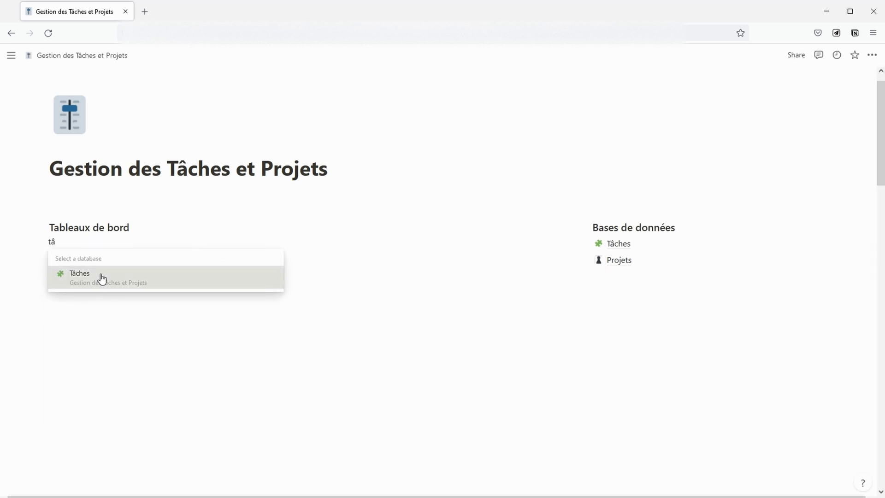
left_click(101, 278)
Create a Board view named Kanban for the linked Tâches database on the dashboard.
left_click(134, 248)
left_click(122, 318)
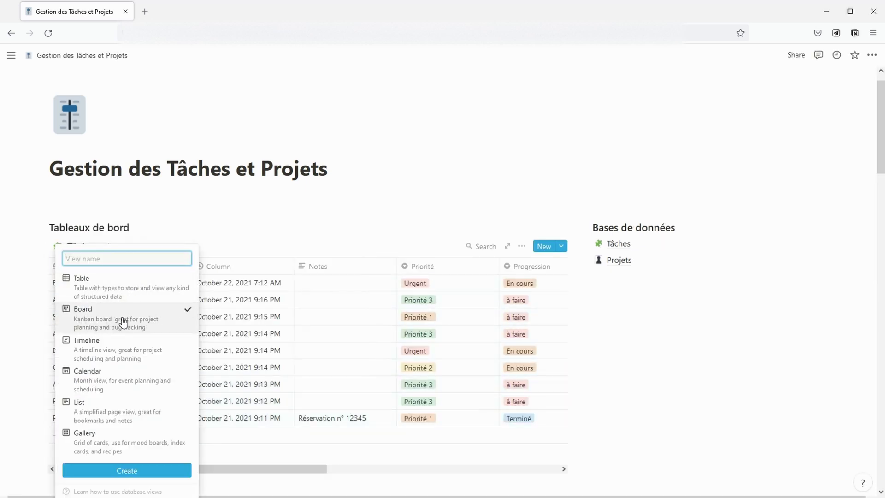
left_click(104, 259)
type("Kanban")
left_click(127, 470)
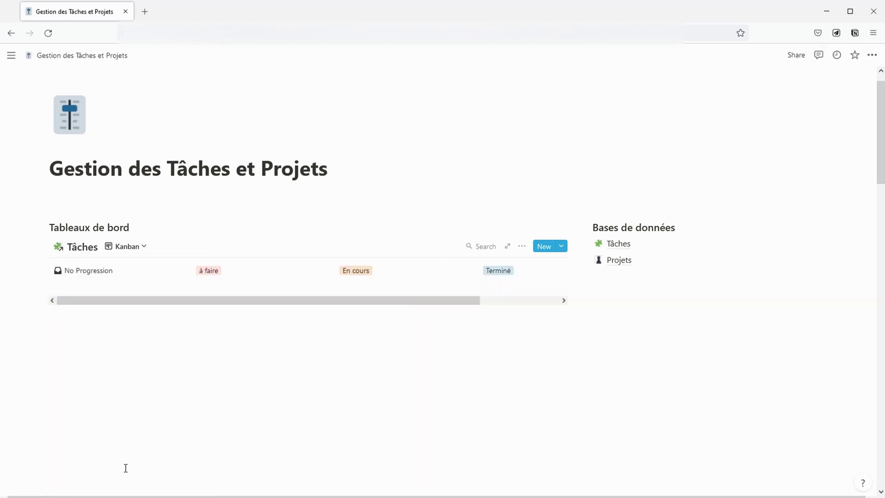
Review which properties the Kanban view shows and look over its task cards by progression.
left_click(521, 246)
left_click(548, 297)
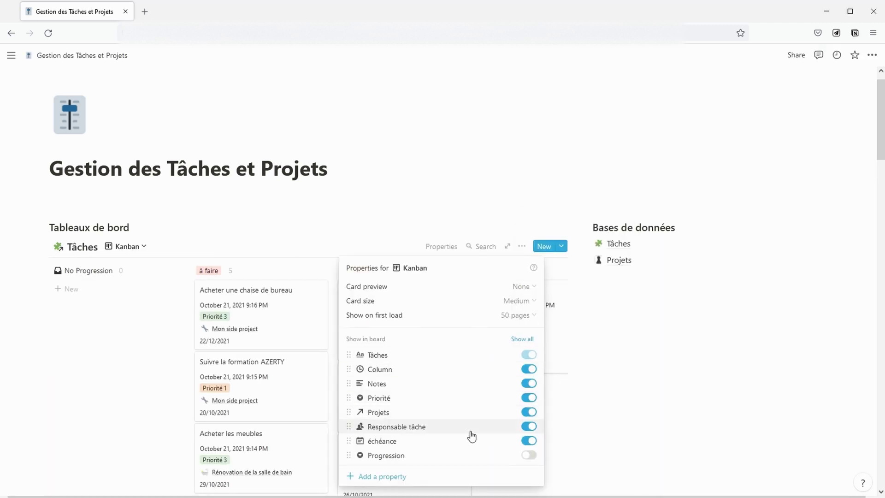
left_click(650, 404)
scroll(535, 371, "down", 3)
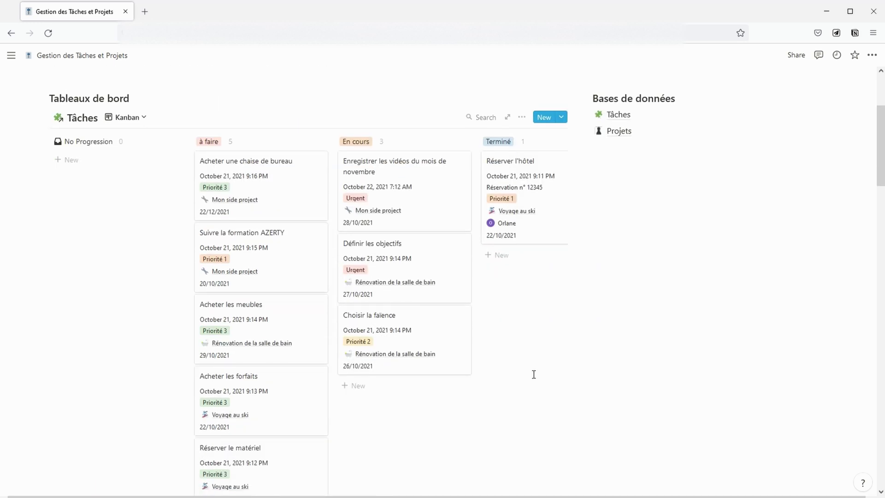
scroll(533, 374, "up", 2)
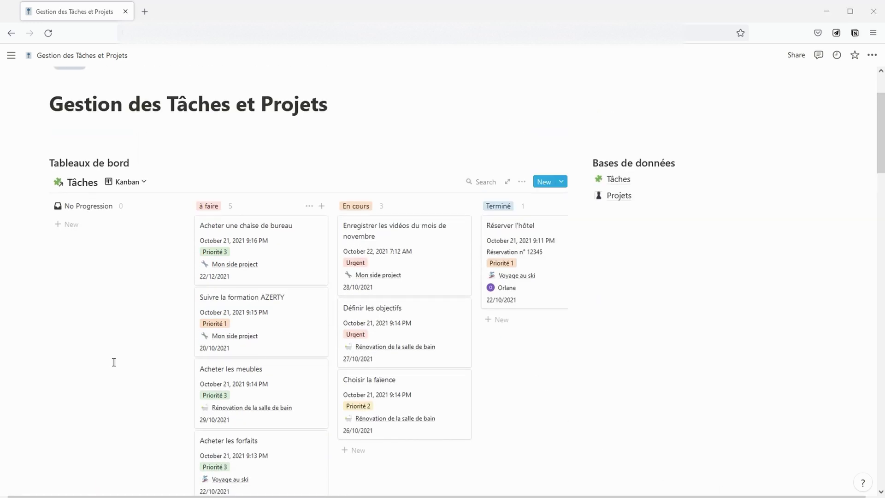
Duplicate the Kanban view of the linked Tâches database on the dashboard.
left_click(144, 182)
left_click(203, 234)
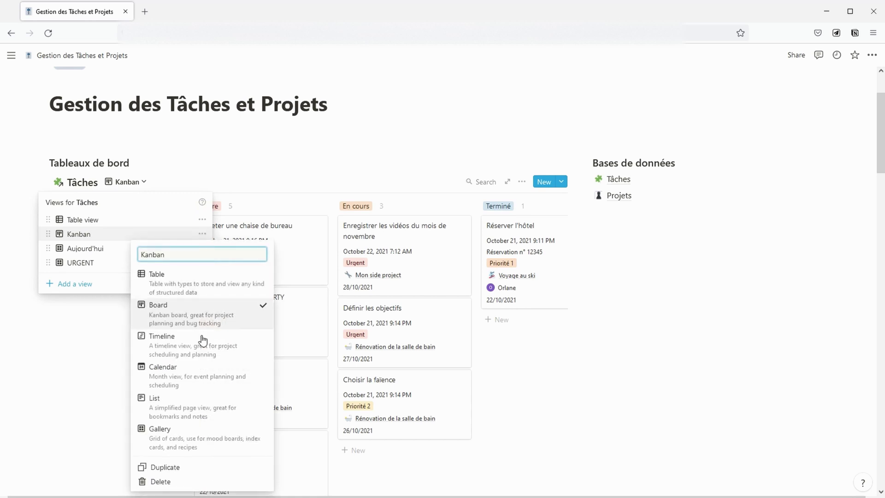
left_click(199, 467)
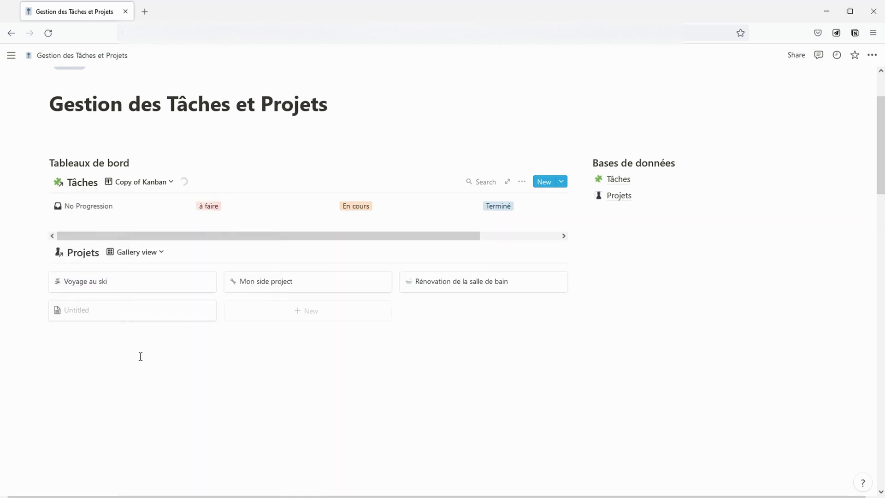
Sub-group the duplicated Kanban board by the Priorité property.
left_click(522, 181)
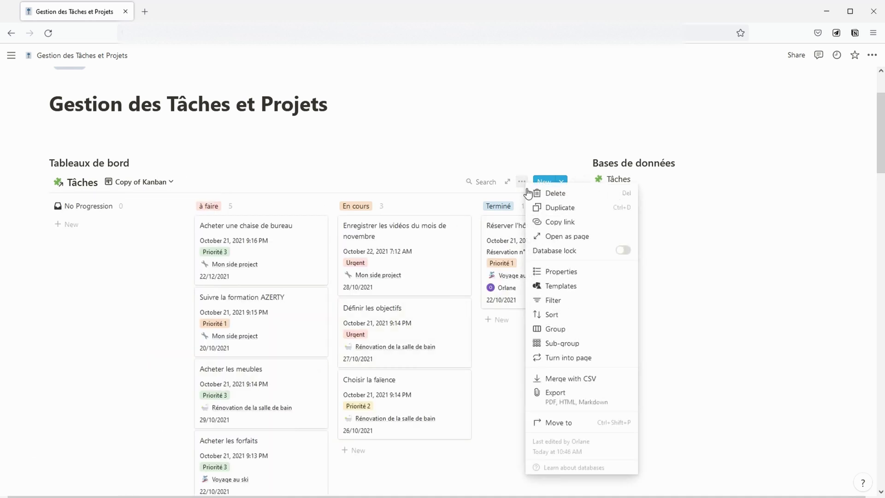
left_click(567, 340)
left_click(514, 223)
left_click(500, 307)
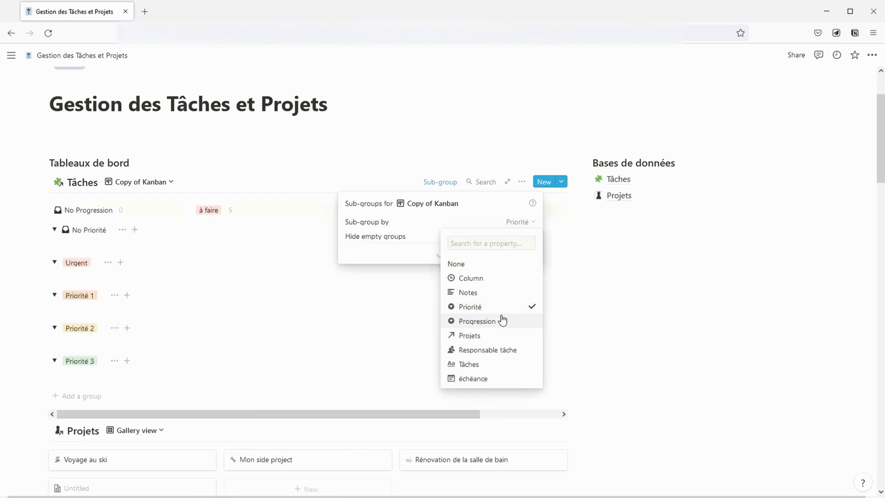
key("Escape")
key("Escape")
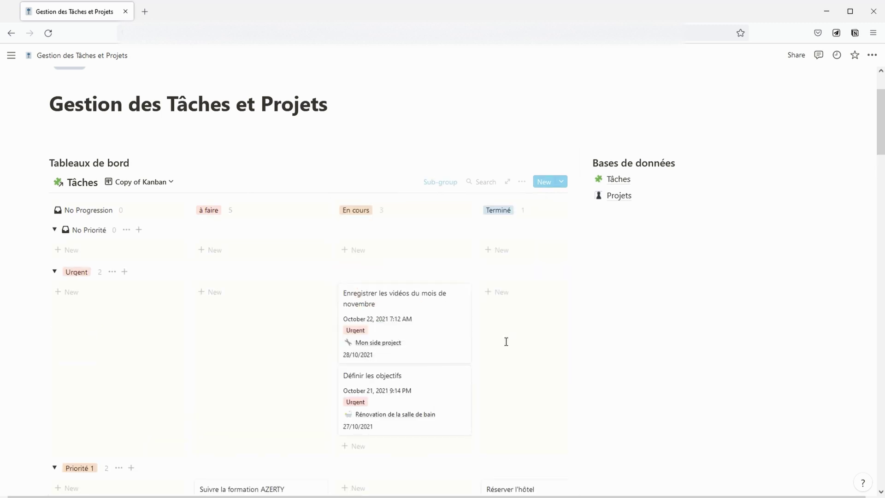
scroll(507, 337, "down", 2)
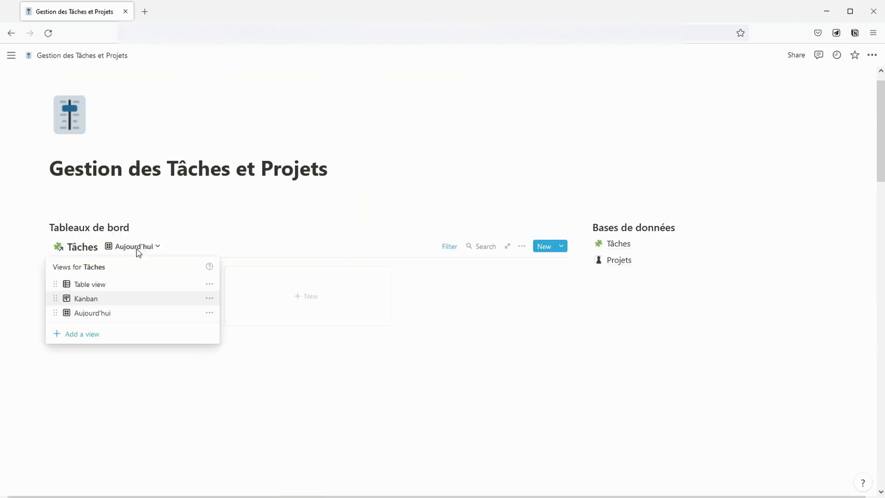
Create a Gallery view named URGENT for the linked Tâches database.
left_click(120, 337)
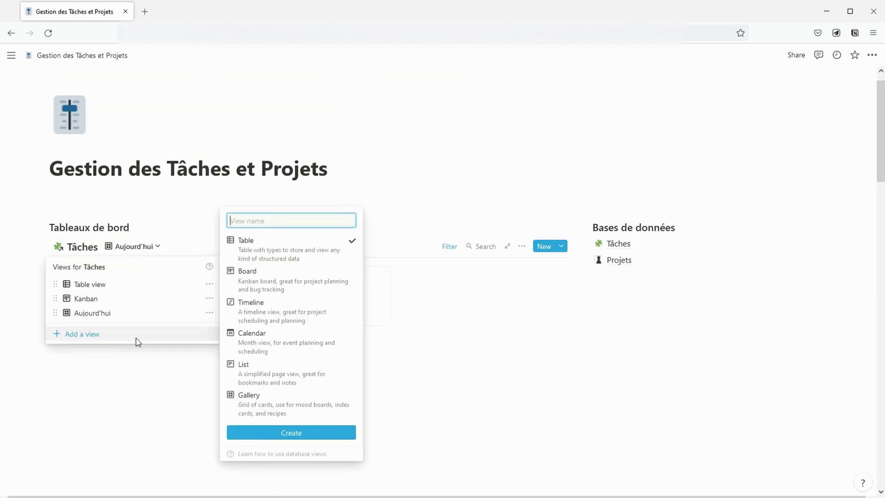
type("URGENT")
left_click(258, 396)
left_click(340, 436)
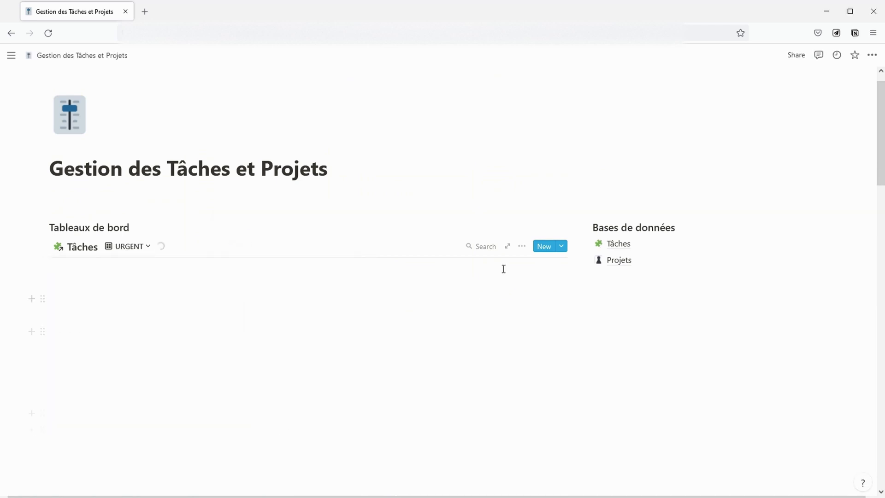
Filter the URGENT gallery to tasks where Priorité is Urgent.
left_click(522, 246)
left_click(548, 338)
left_click(368, 342)
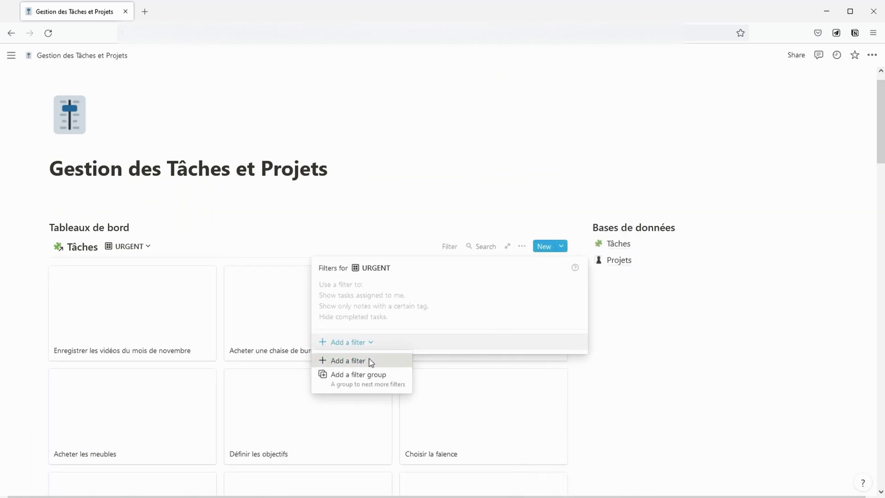
left_click(368, 361)
left_click(387, 288)
left_click(385, 374)
left_click(491, 347)
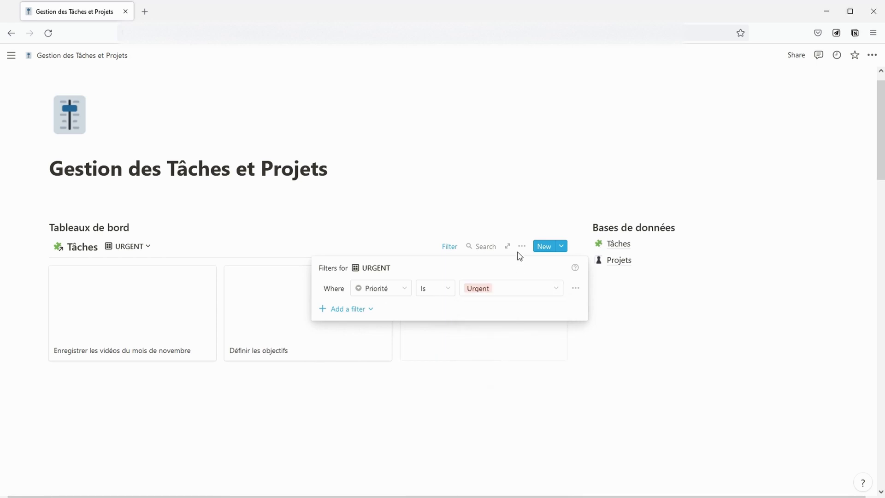
left_click(69, 366)
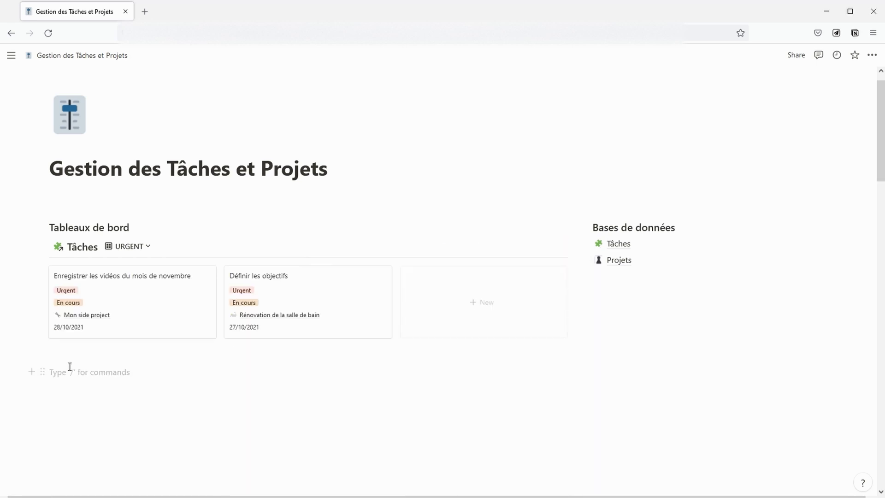
Create a Gallery view named Aujourd'hui for the linked Tâches database.
left_click(185, 319)
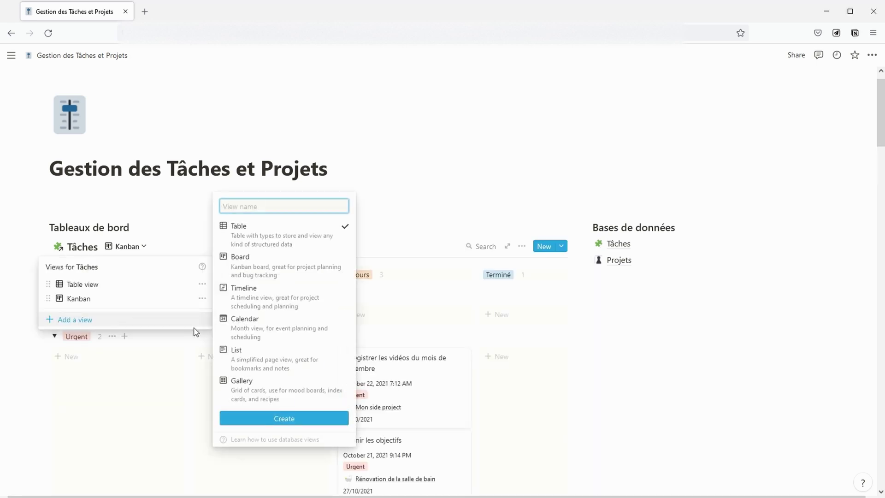
left_click(241, 383)
left_click(264, 206)
type("Aujourd'hui")
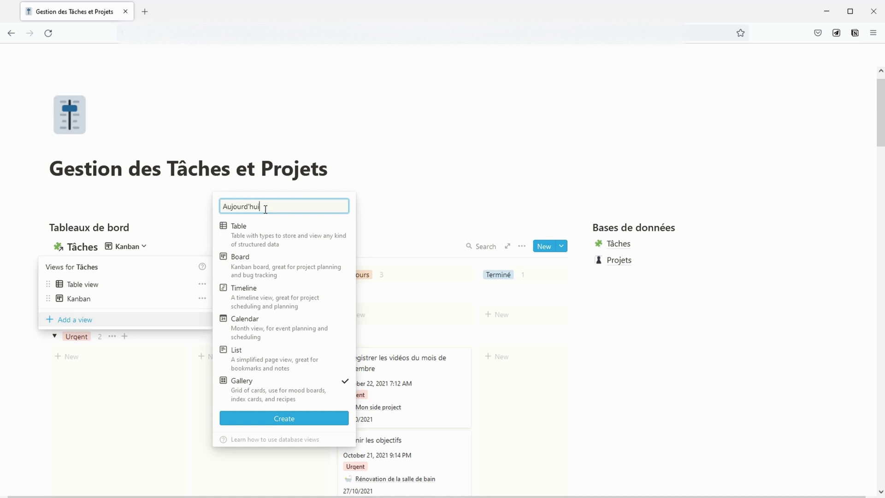
key("Return")
Filter the Aujourd'hui gallery on the échéance property so it shows only tasks due today.
left_click(521, 246)
left_click(571, 332)
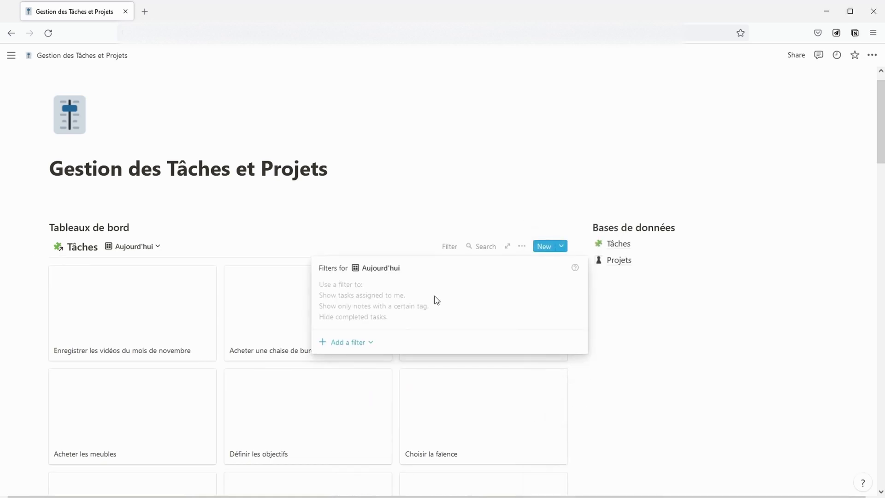
left_click(346, 342)
left_click(352, 361)
left_click(397, 290)
left_click(368, 423)
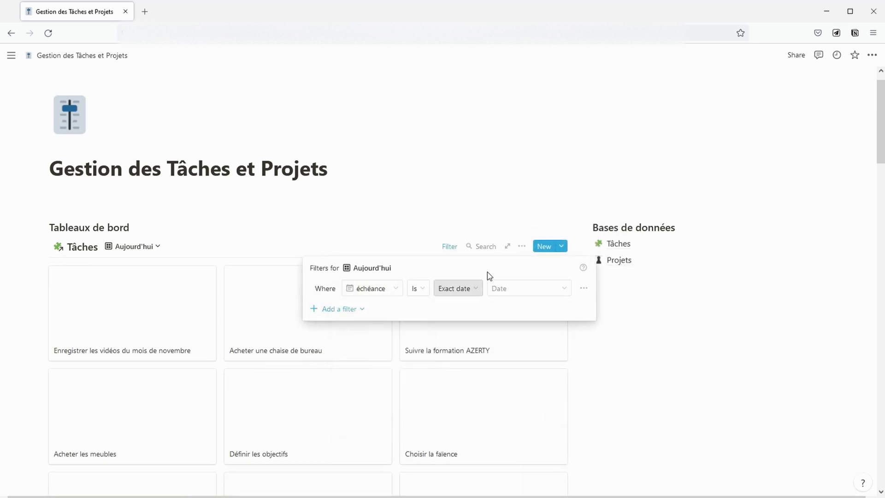
left_click(462, 289)
left_click(461, 308)
key("Escape")
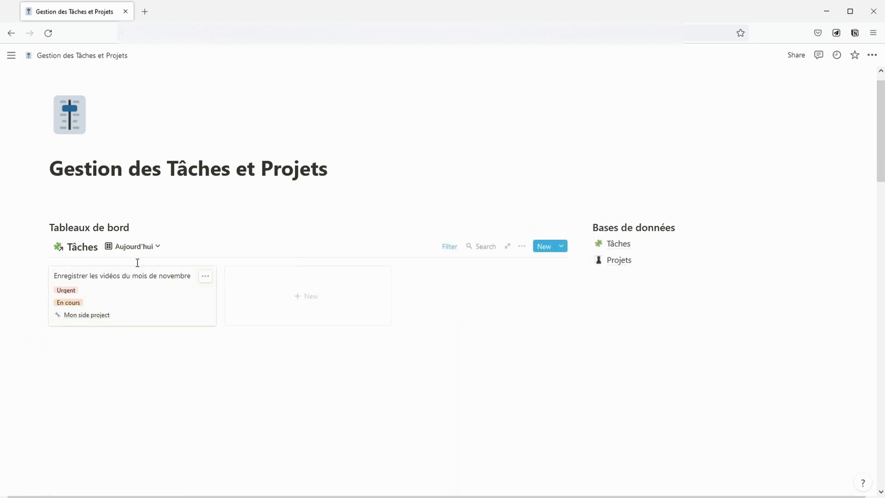
Insert a linked view of the Projets database from Gestion des Tâches et Projets below the linked Tâches view.
left_click(32, 245)
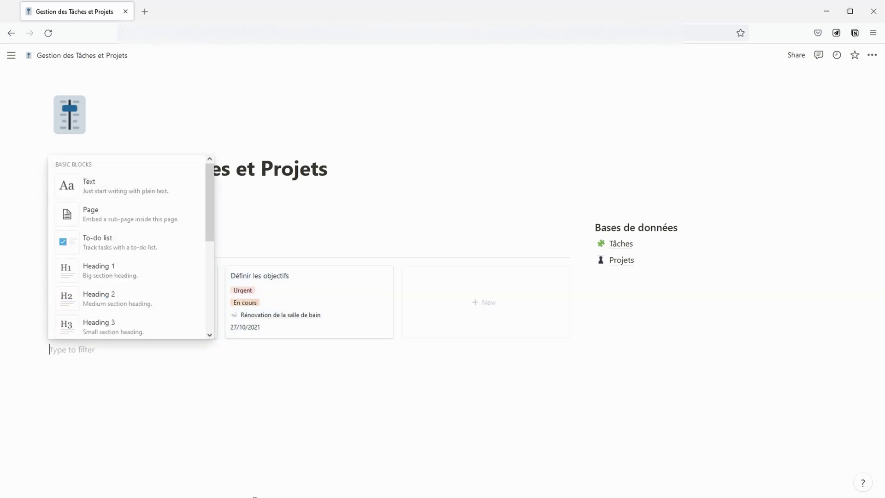
type("lin")
left_click(154, 194)
type("proj")
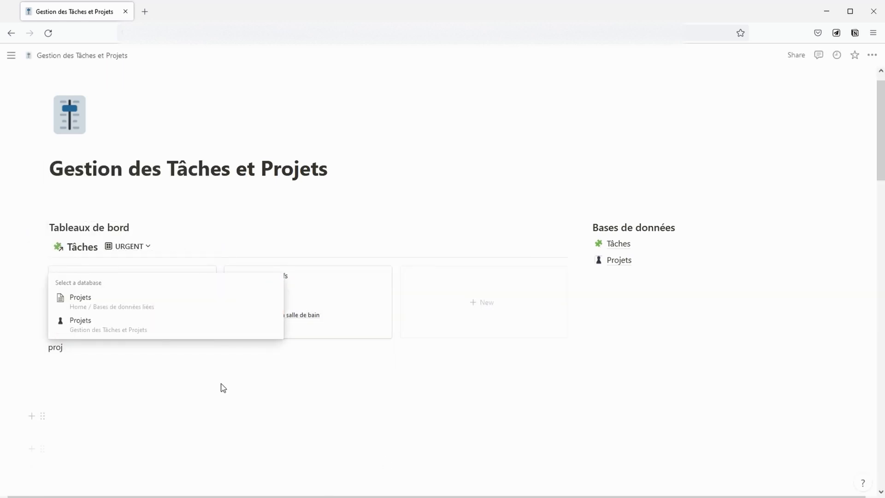
key("Return")
Create a Gallery view for the linked Projets database and set its card preview to None.
left_click(137, 359)
left_click(120, 296)
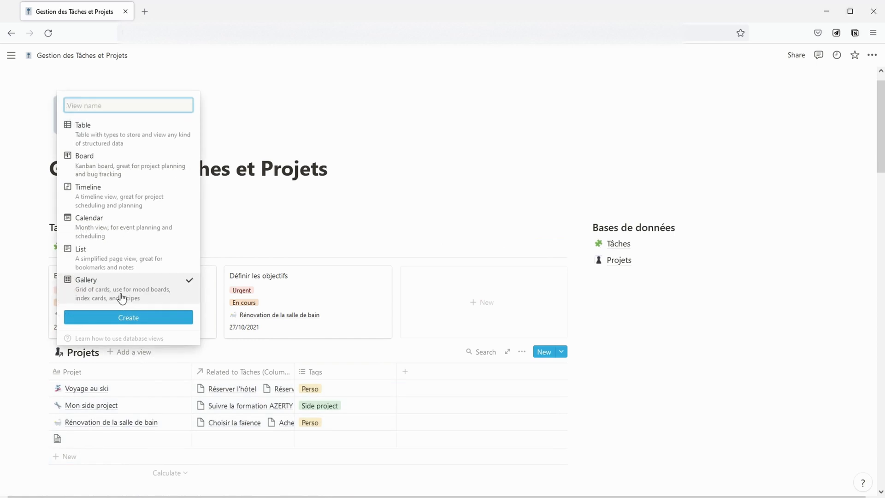
left_click(130, 317)
left_click(522, 351)
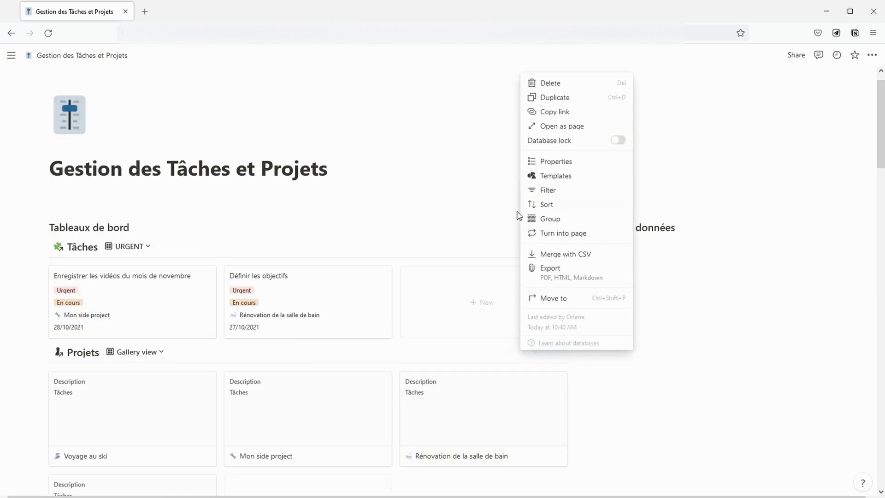
left_click(534, 160)
left_click(509, 198)
left_click(454, 215)
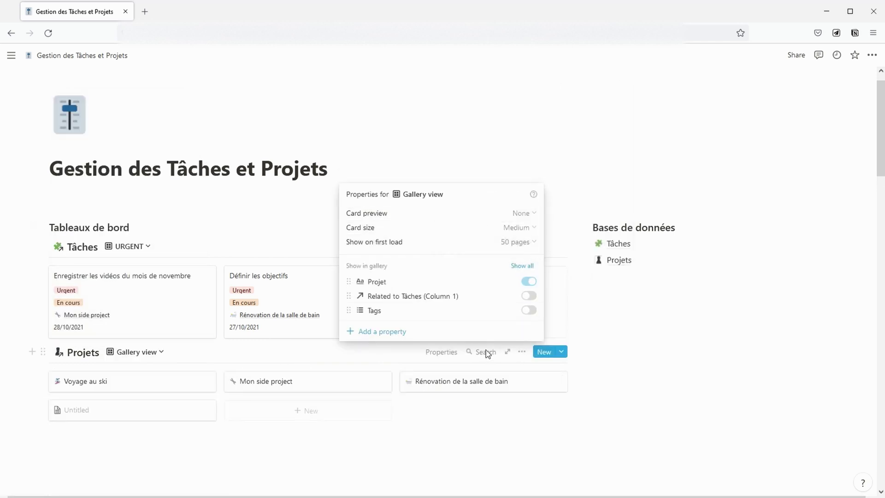